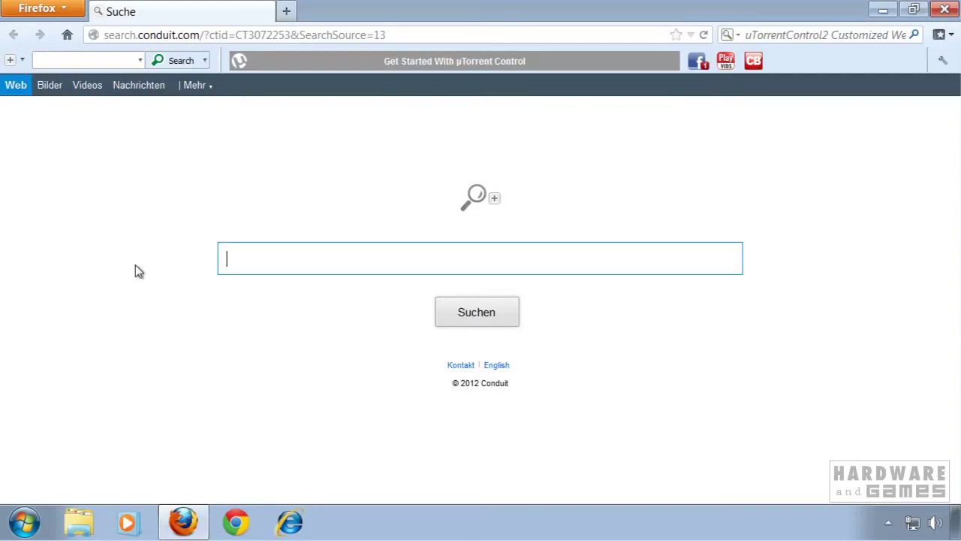
Step: Uninstall uTorrentControl2 Toolbar from Control Panel's Uninstall a program list, confirming with Yes
{"action": "left_click", "coordinate": [24, 524]}
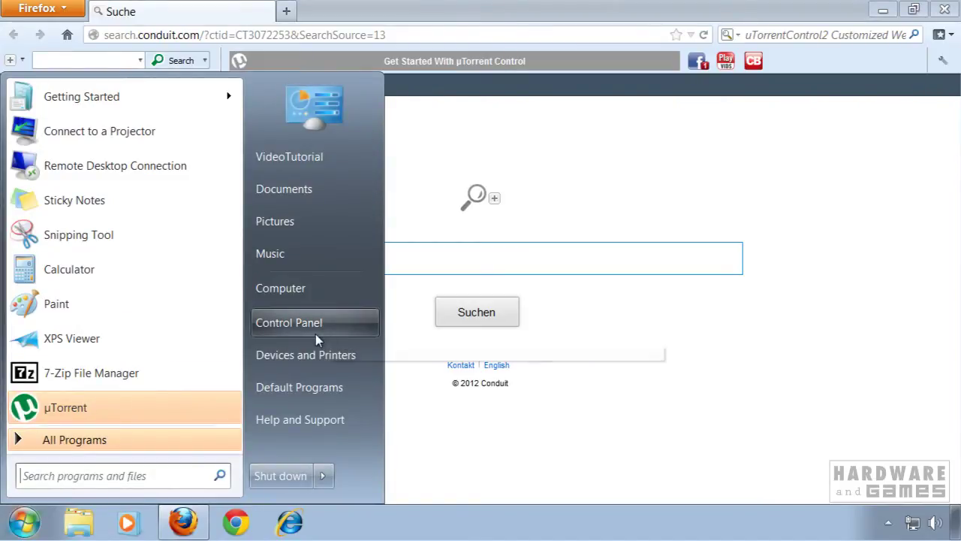
{"action": "left_click", "coordinate": [348, 327]}
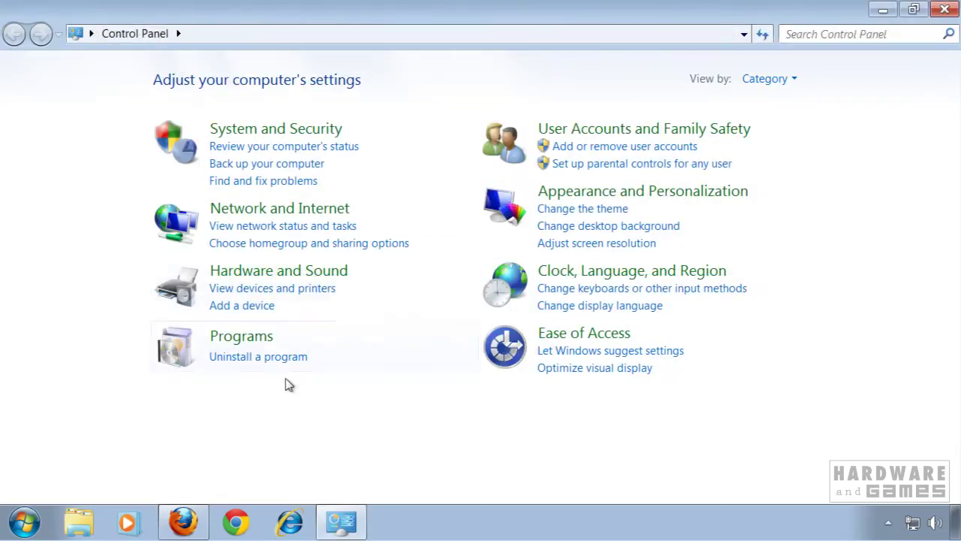
{"action": "left_click", "coordinate": [263, 357]}
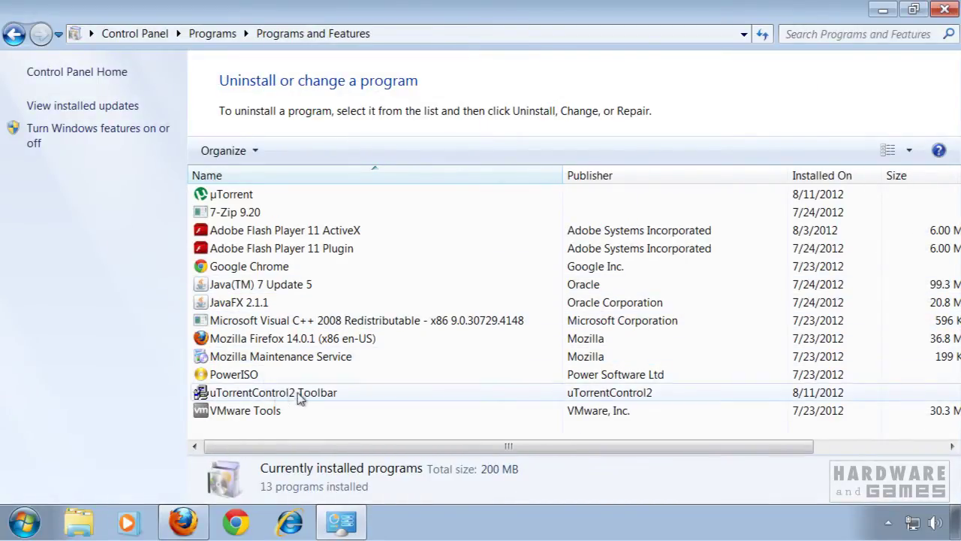
{"action": "left_click", "coordinate": [285, 393]}
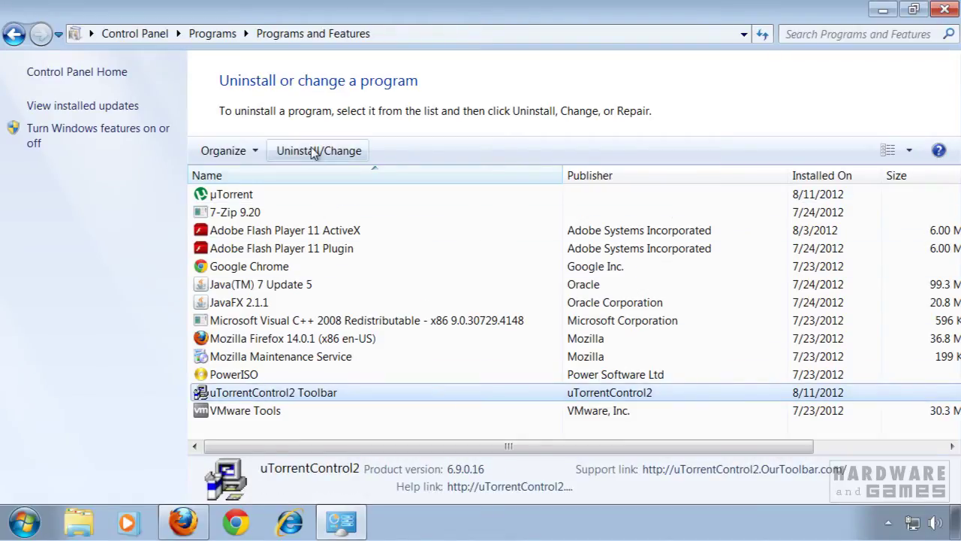
{"action": "left_click", "coordinate": [329, 150]}
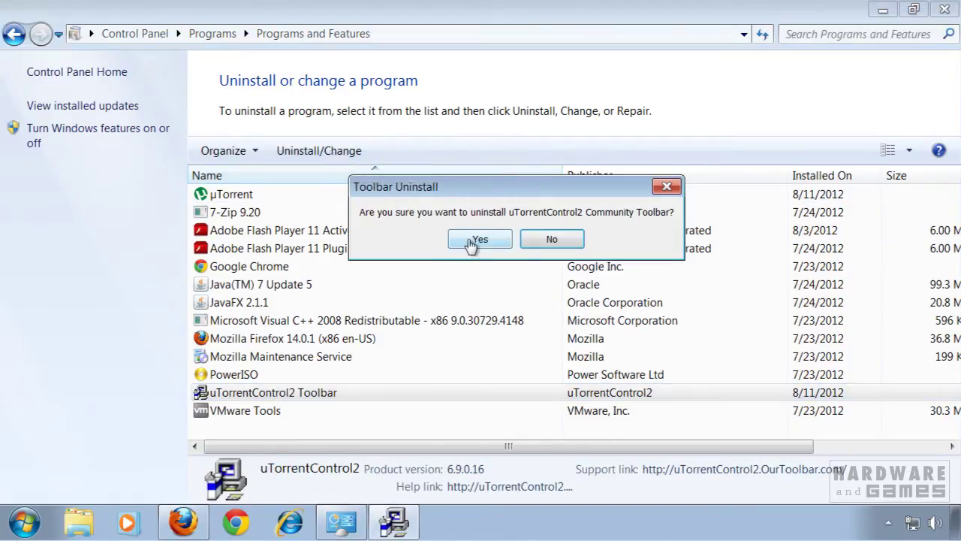
{"action": "left_click", "coordinate": [480, 238]}
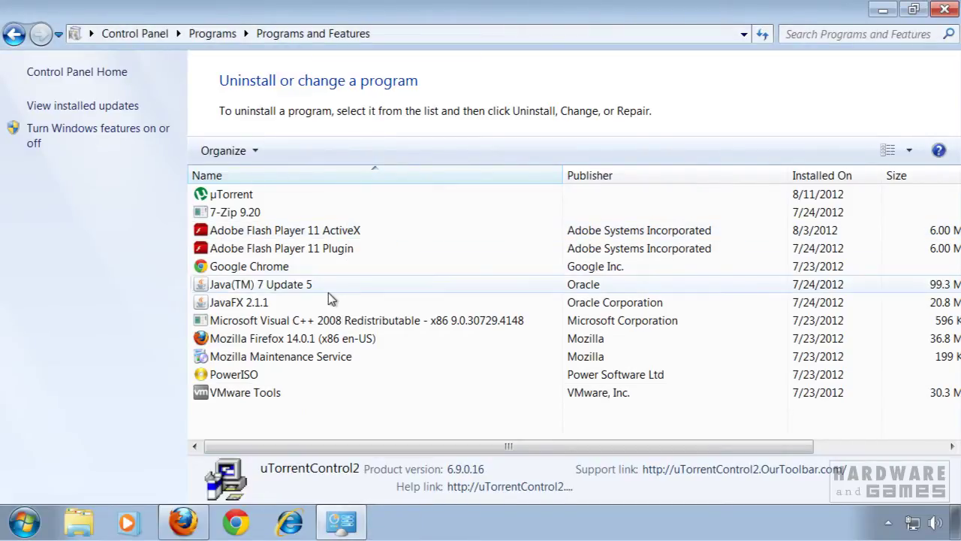
{"action": "left_click", "coordinate": [944, 10]}
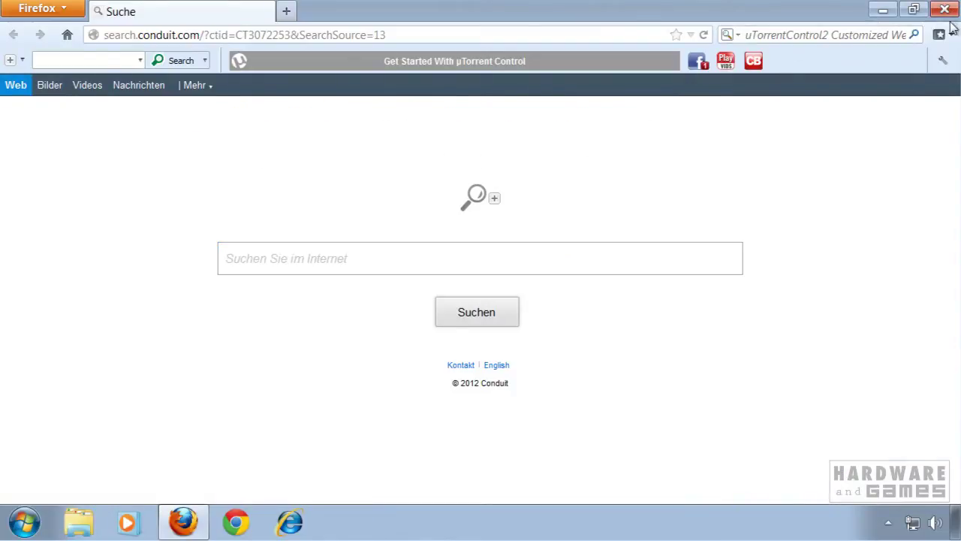
Step: Restart Firefox and restore its home page to the default Mozilla Firefox Start Page in Options
{"action": "left_click", "coordinate": [945, 11]}
{"action": "left_click", "coordinate": [184, 521]}
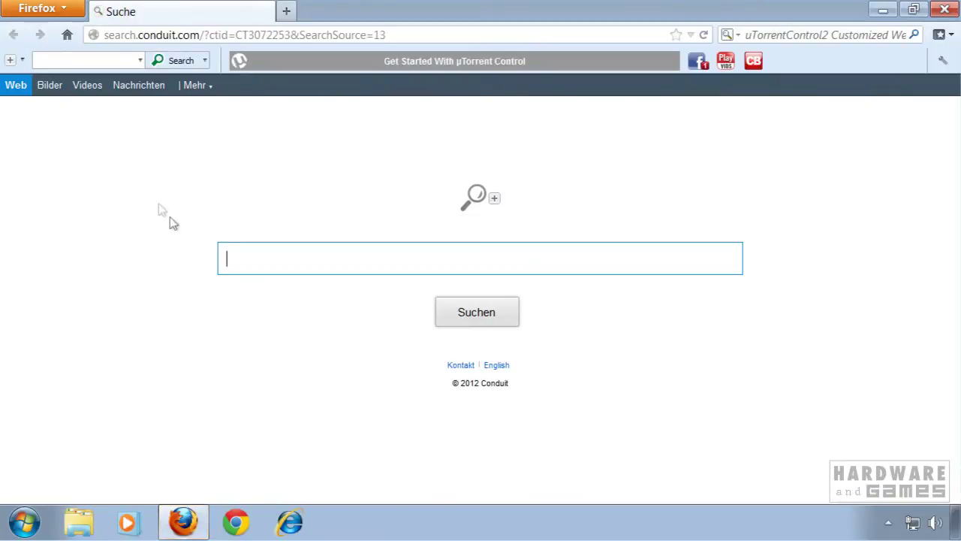
{"action": "left_click", "coordinate": [63, 12]}
{"action": "mouse_move", "coordinate": [211, 118]}
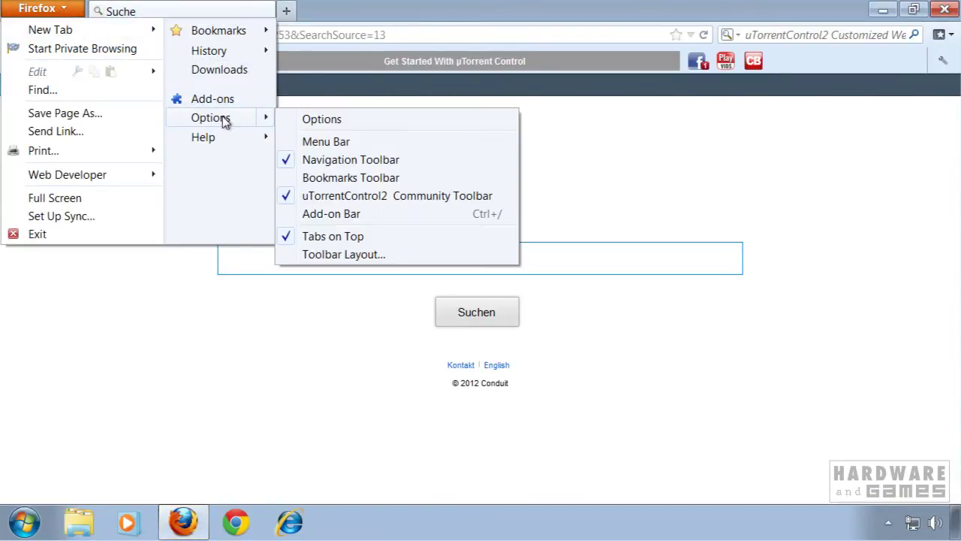
{"action": "left_click", "coordinate": [224, 120]}
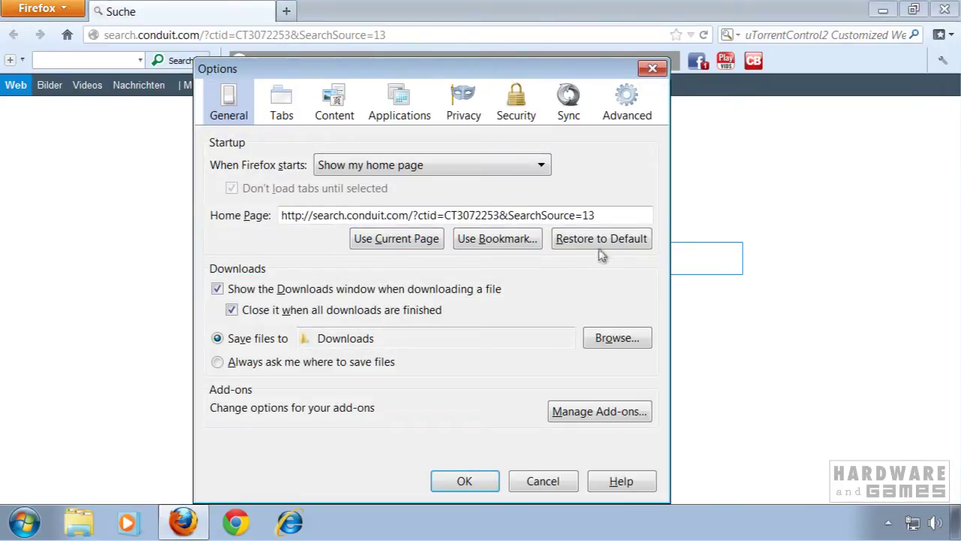
{"action": "left_click", "coordinate": [620, 240]}
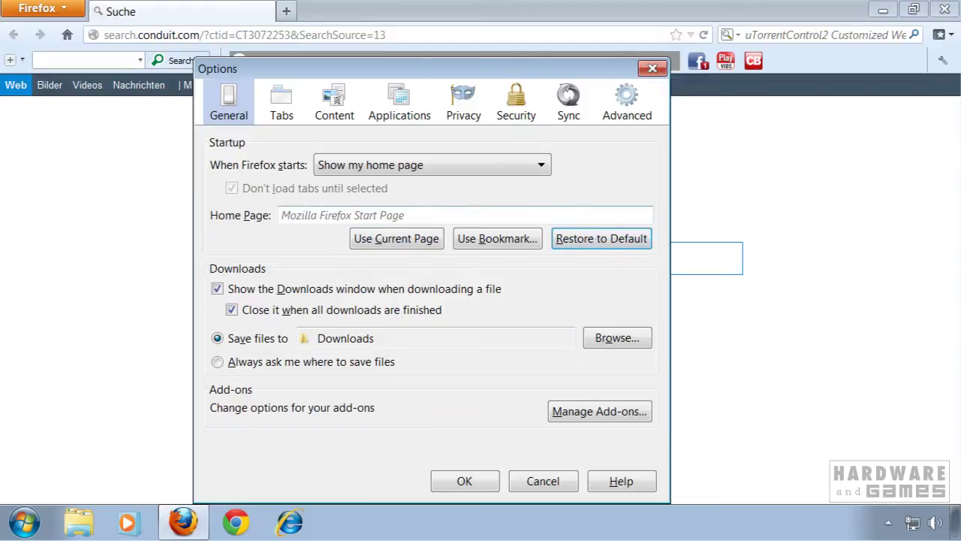
{"action": "left_click", "coordinate": [466, 481]}
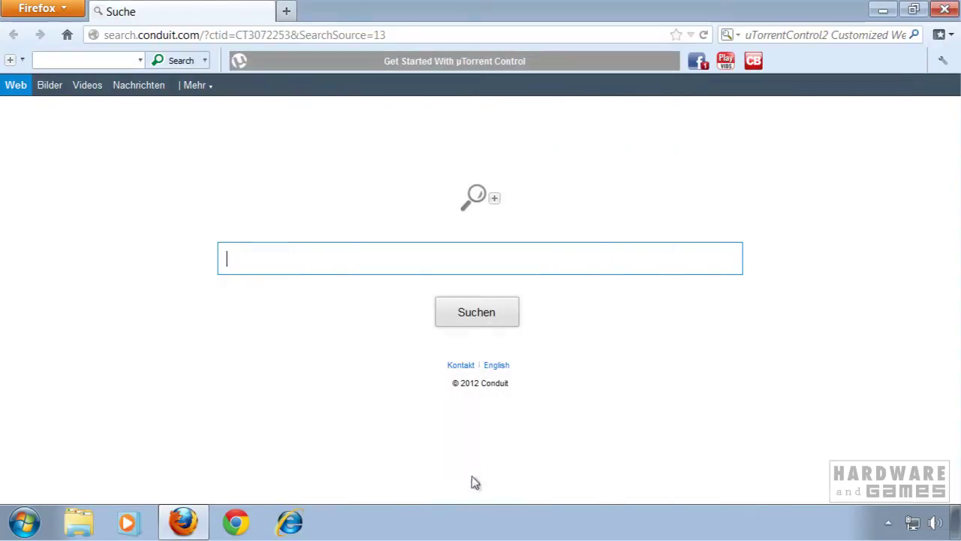
{"action": "left_click", "coordinate": [60, 8]}
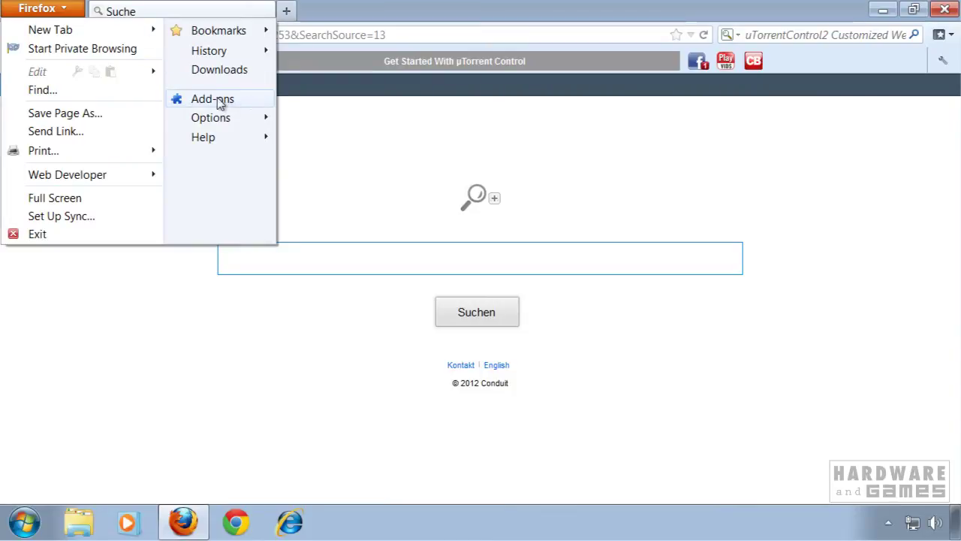
Step: Remove the uTorrentControl2 extension in the Add-ons Manager and restart Firefox
{"action": "left_click", "coordinate": [243, 101]}
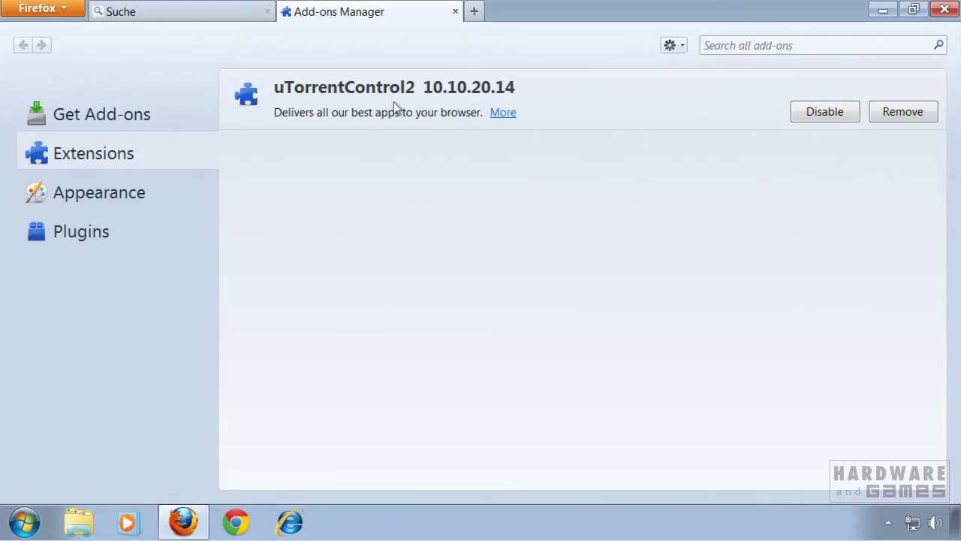
{"action": "left_click", "coordinate": [908, 114]}
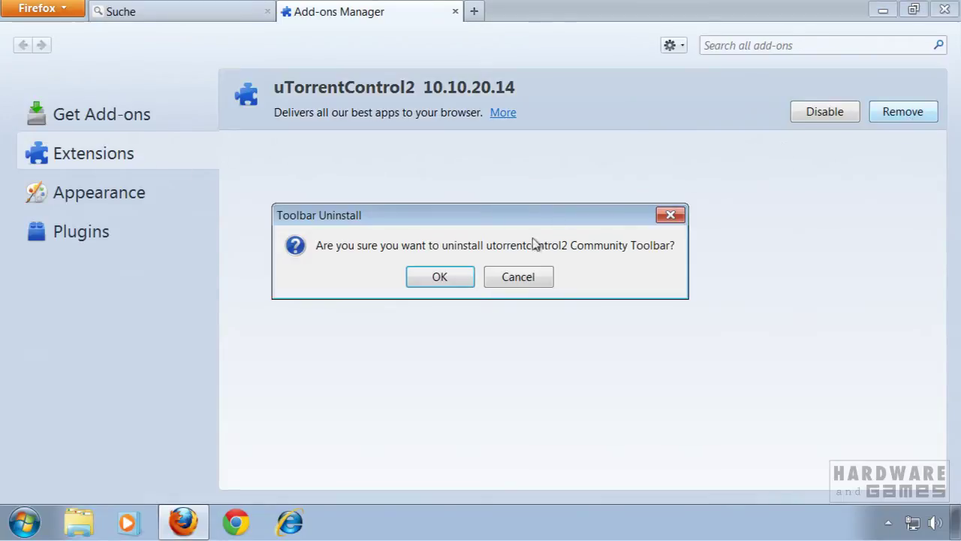
{"action": "left_click", "coordinate": [447, 278]}
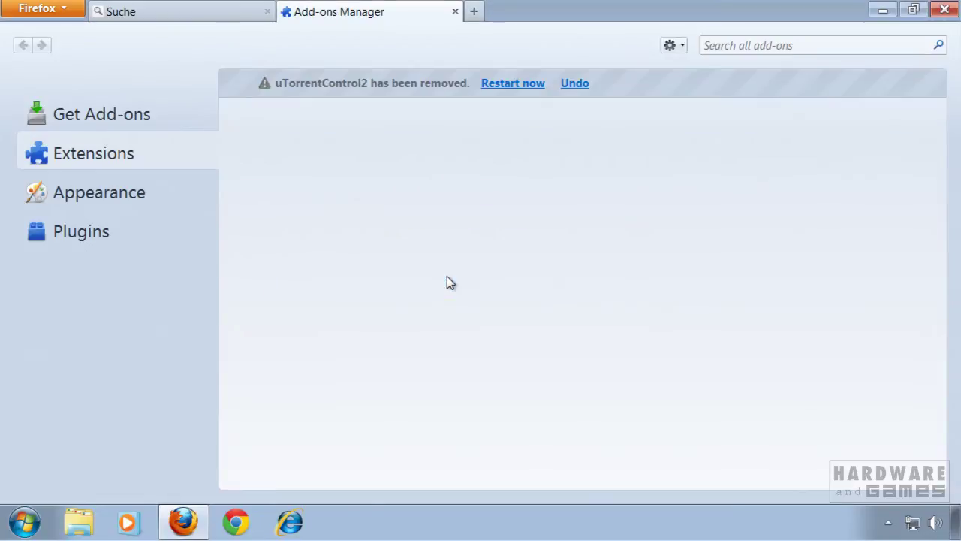
{"action": "left_click", "coordinate": [516, 85]}
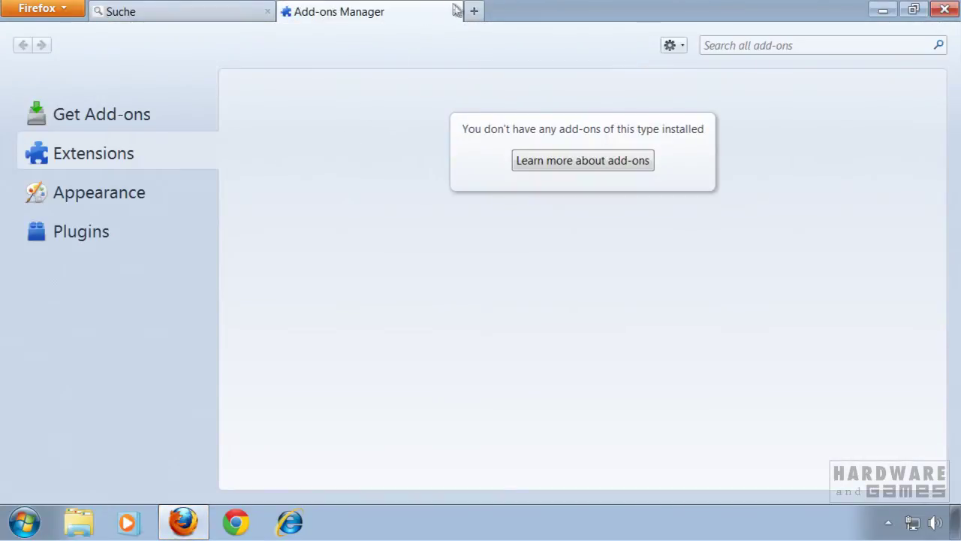
{"action": "left_click", "coordinate": [456, 11]}
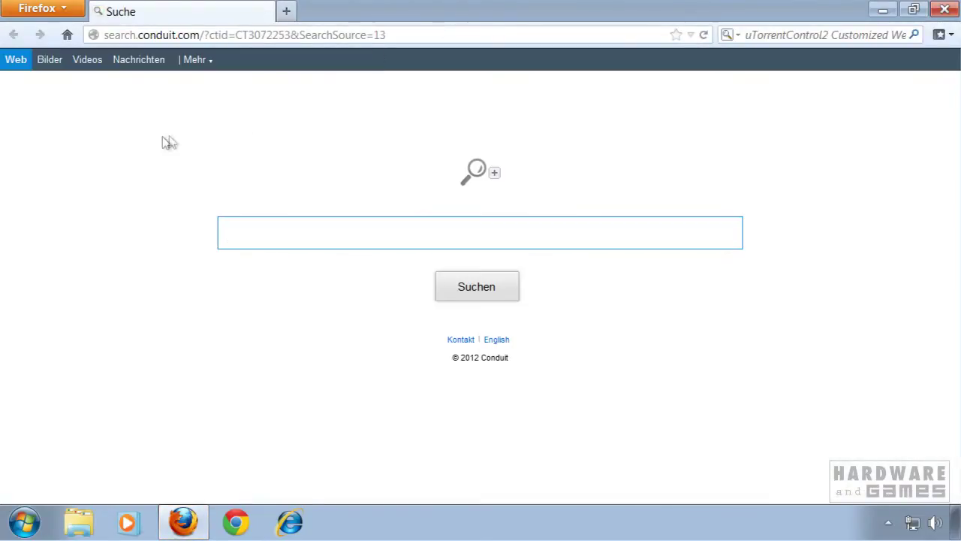
Step: Delete the uTorrentControl2 Customized Web Search engine via Manage Search Engines
{"action": "left_click", "coordinate": [732, 35]}
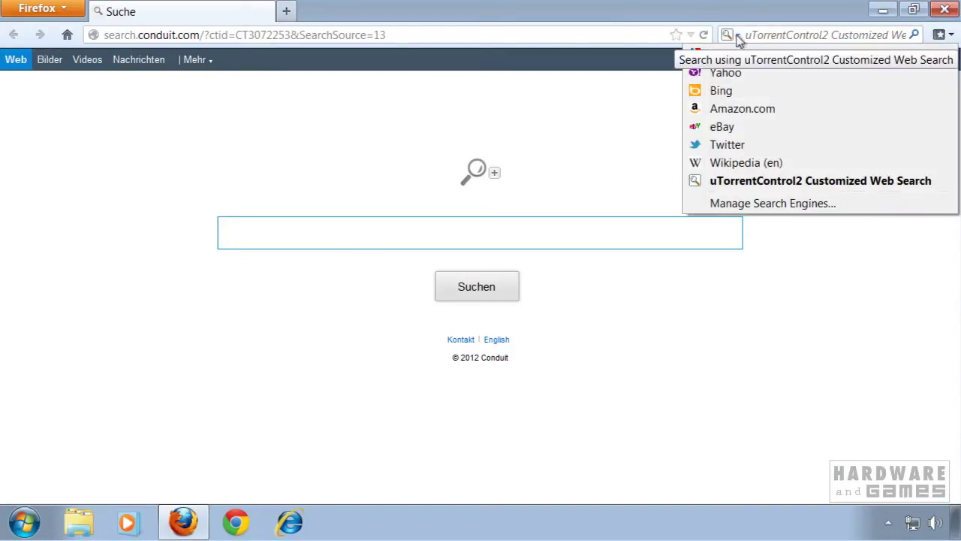
{"action": "left_click", "coordinate": [761, 205]}
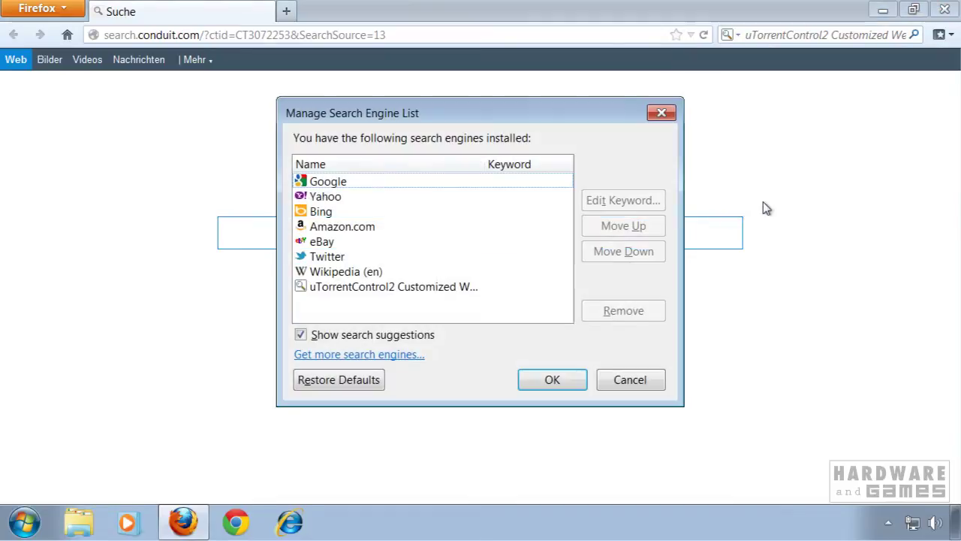
{"action": "left_click", "coordinate": [339, 292]}
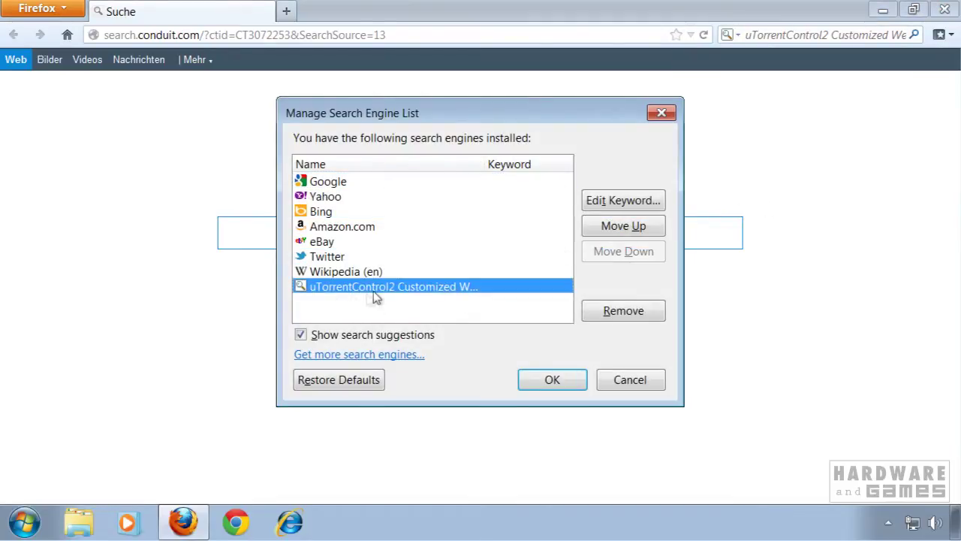
{"action": "left_click", "coordinate": [634, 312]}
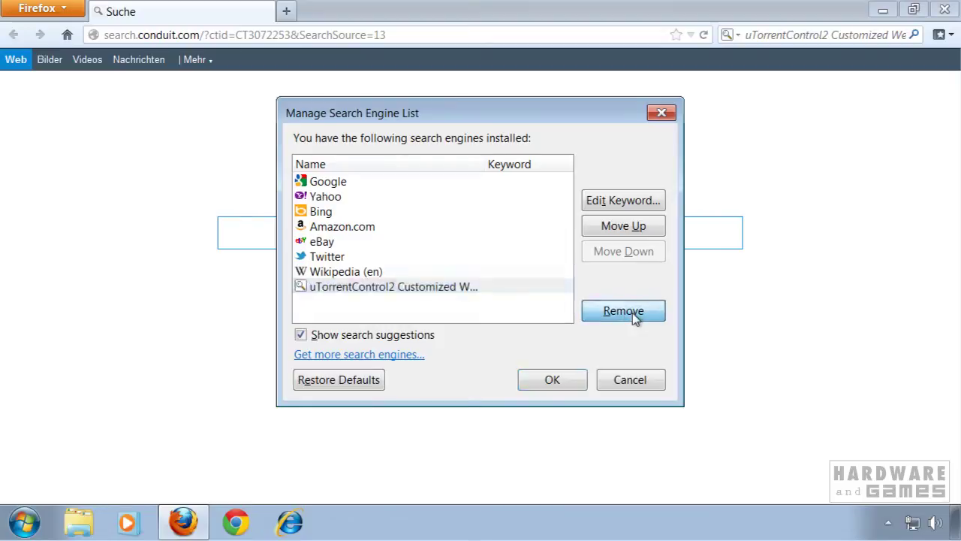
{"action": "left_click", "coordinate": [566, 379]}
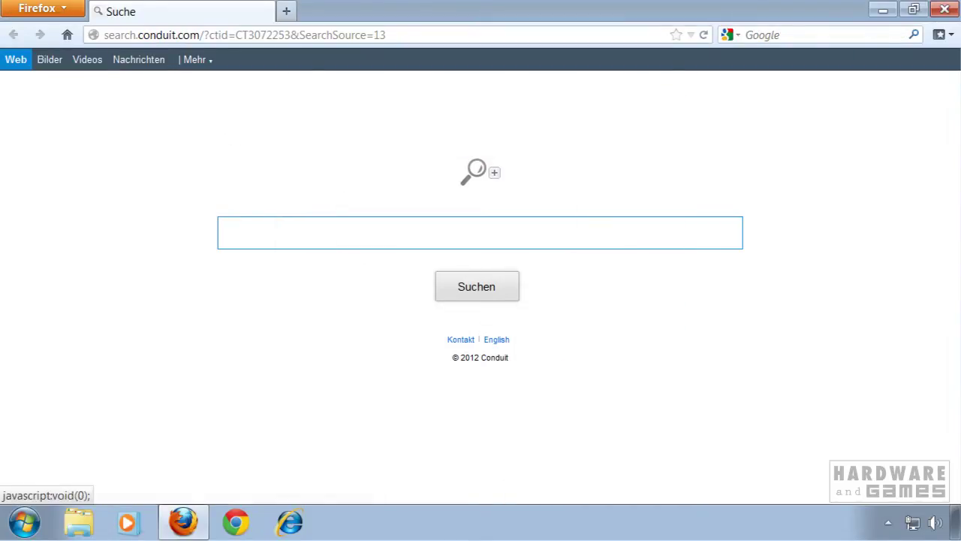
{"action": "key", "text": "ctrl+l"}
Step: Open about:config and accept the warning to view the preferences
{"action": "type", "text": "a"}
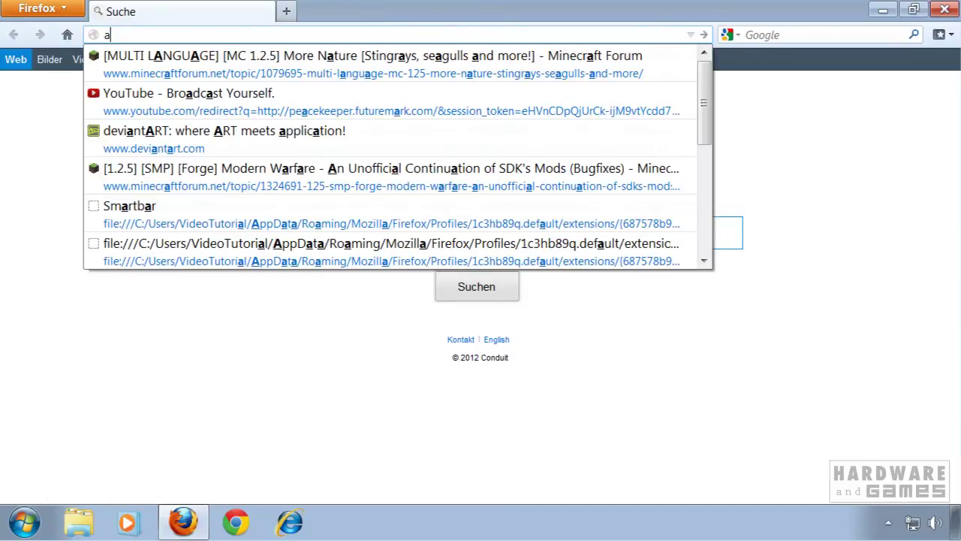
{"action": "type", "text": "bout:con"}
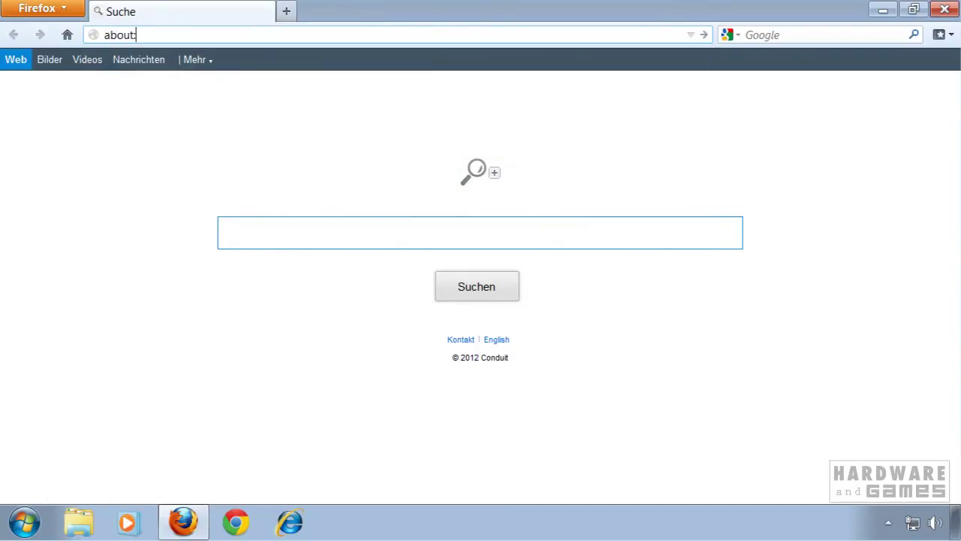
{"action": "type", "text": "fig"}
{"action": "key", "text": "Return"}
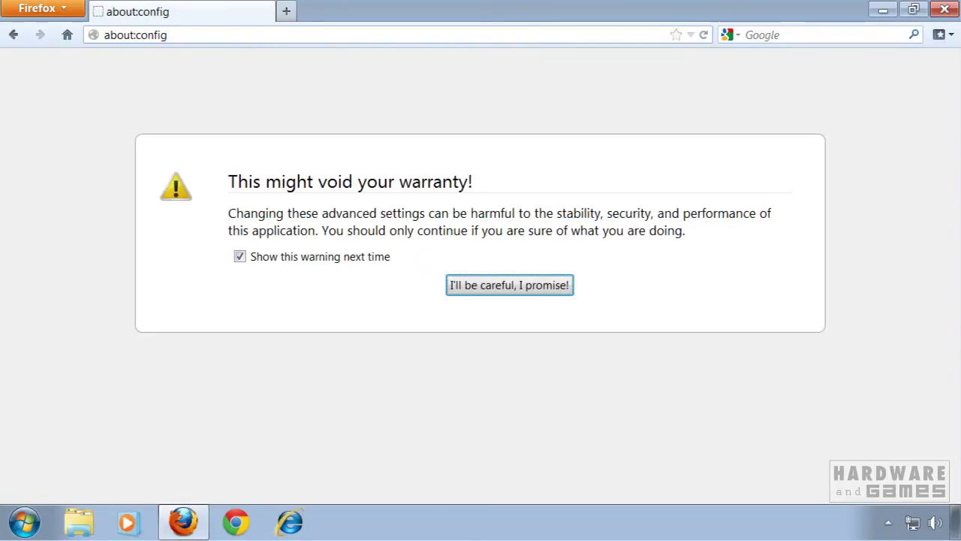
{"action": "left_click", "coordinate": [517, 286]}
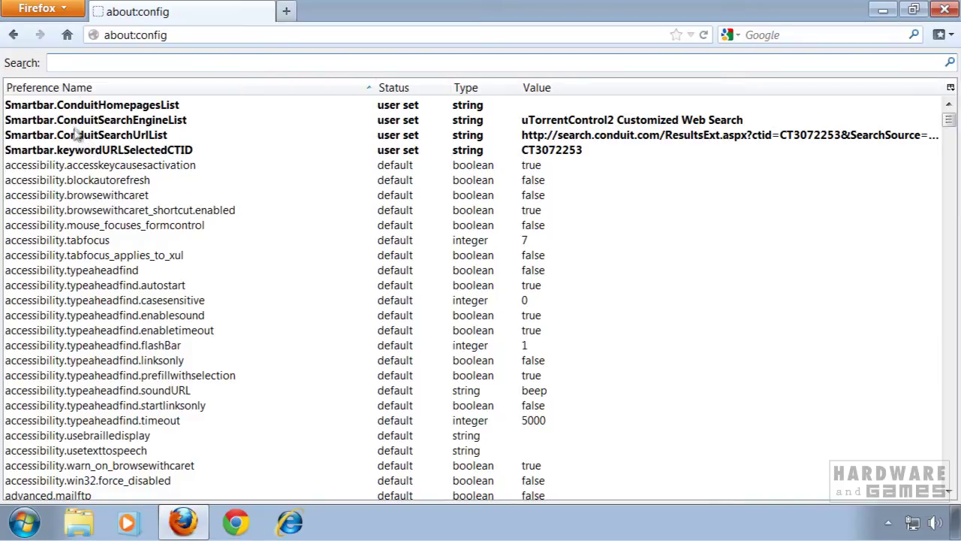
Step: Reset Smartbar ConduitHomepagesList, ConduitSearchEngineList, ConduitSearchUrlList and keywordURLSelectedCTID to default
{"action": "right_click", "coordinate": [89, 109]}
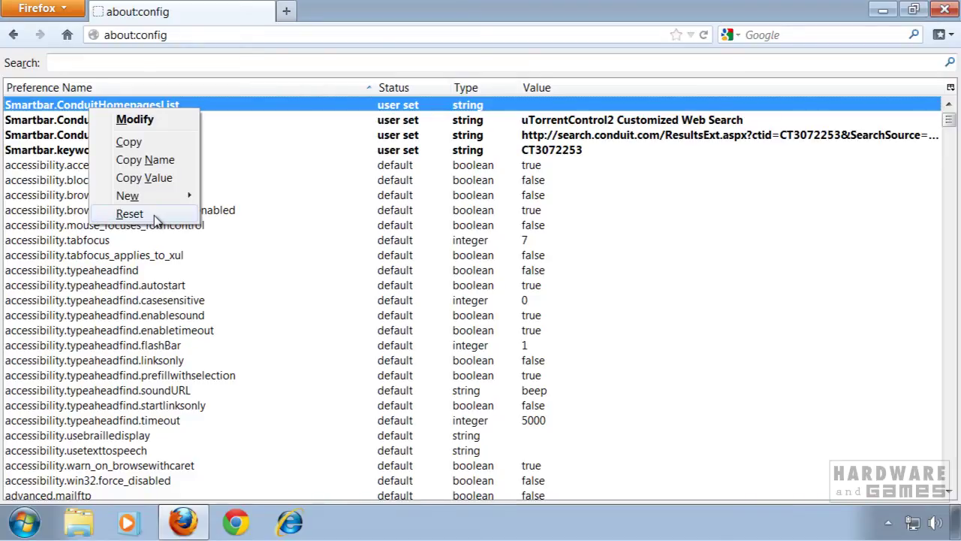
{"action": "left_click", "coordinate": [154, 216]}
{"action": "right_click", "coordinate": [89, 121]}
{"action": "left_click", "coordinate": [139, 227]}
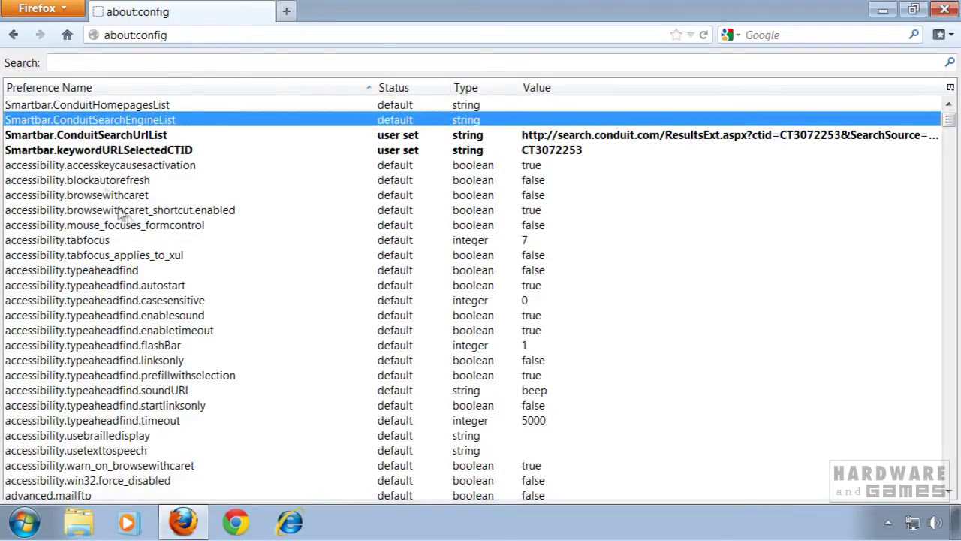
{"action": "right_click", "coordinate": [112, 137]}
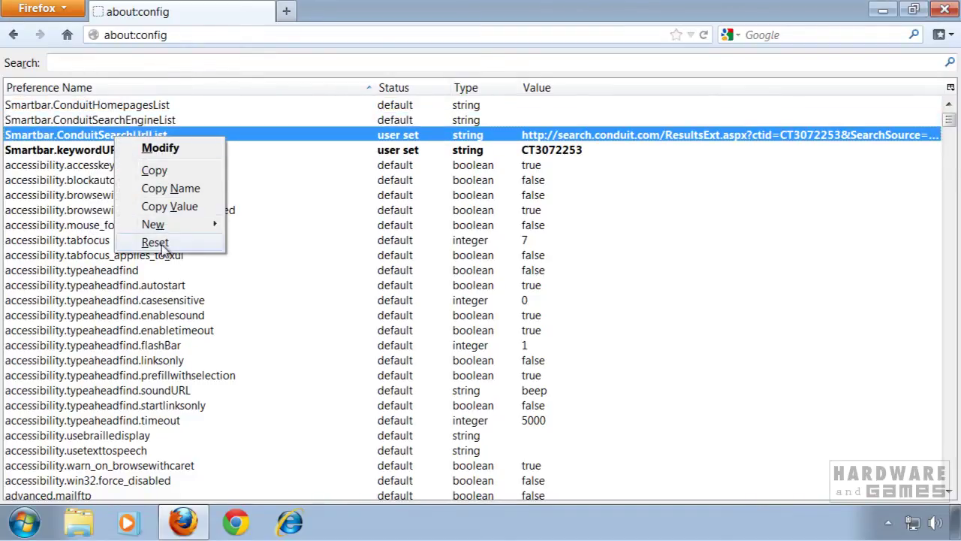
{"action": "left_click", "coordinate": [155, 242]}
{"action": "right_click", "coordinate": [110, 152]}
{"action": "left_click", "coordinate": [147, 259]}
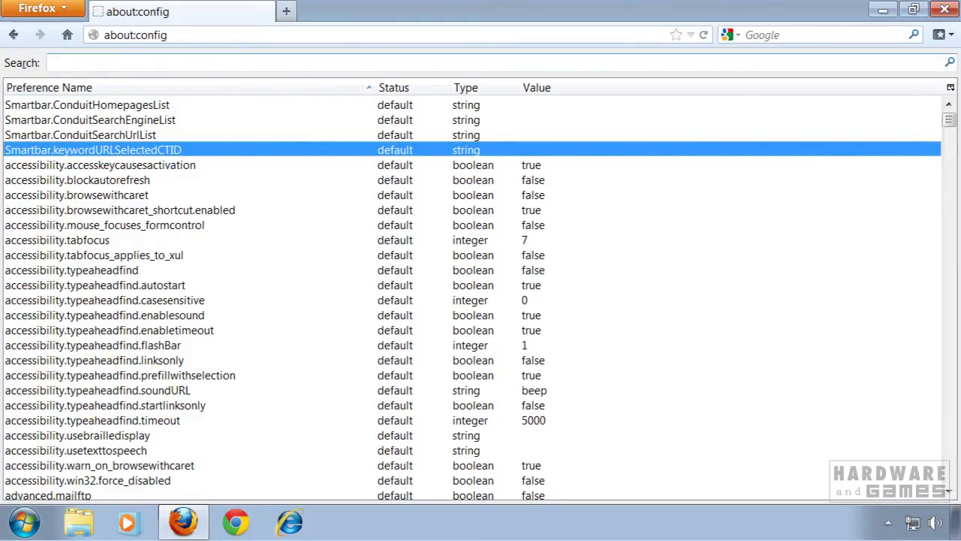
{"action": "key", "text": "shift+Tab"}
{"action": "type", "text": "conduit"}
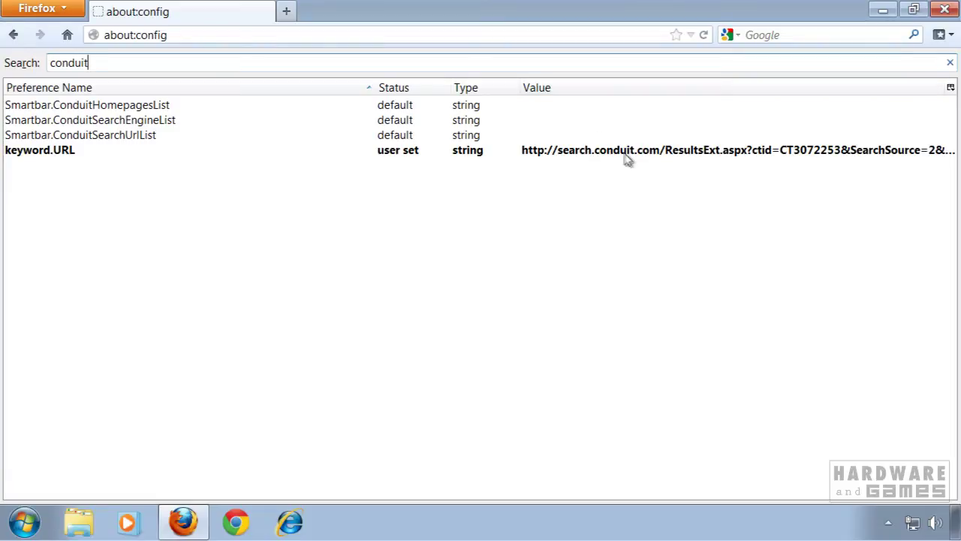
Step: Reset keyword.URL, then filter for 'to' and reset browser.search.selectedEngine to default
{"action": "right_click", "coordinate": [49, 150]}
{"action": "left_click", "coordinate": [103, 256]}
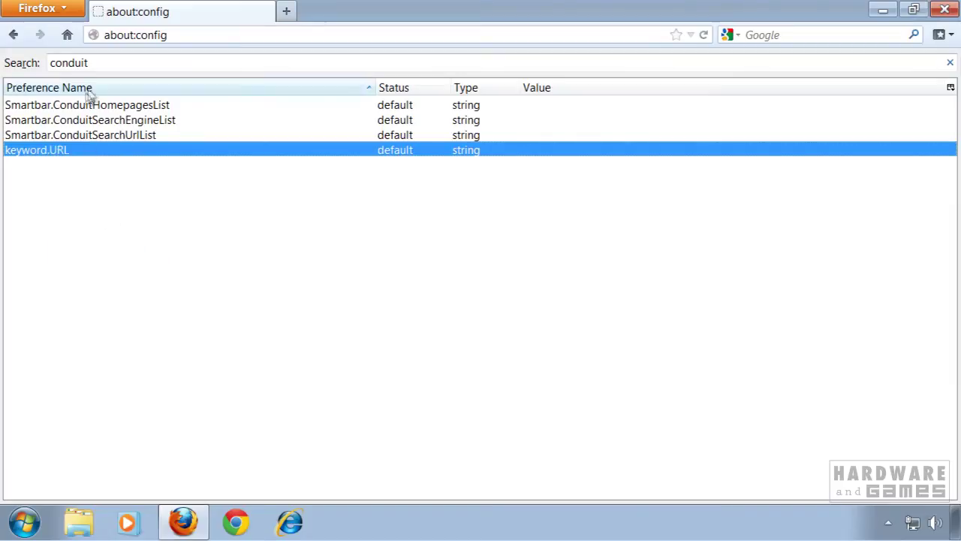
{"action": "double_click", "coordinate": [69, 63]}
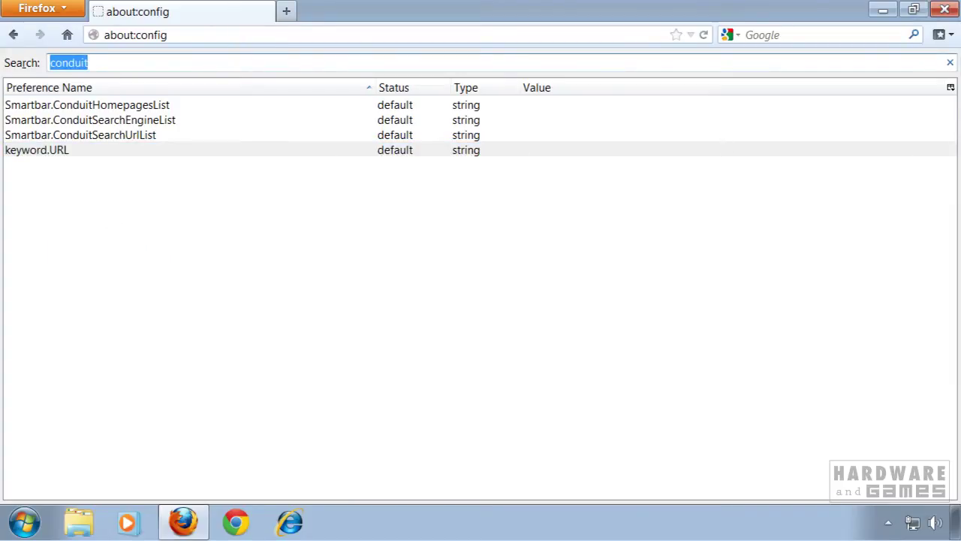
{"action": "type", "text": "torrent"}
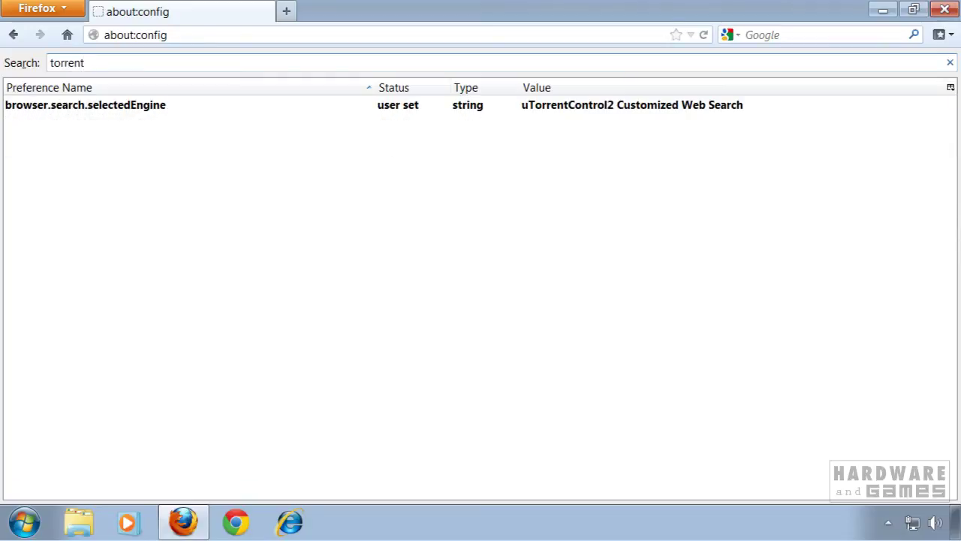
{"action": "right_click", "coordinate": [108, 112]}
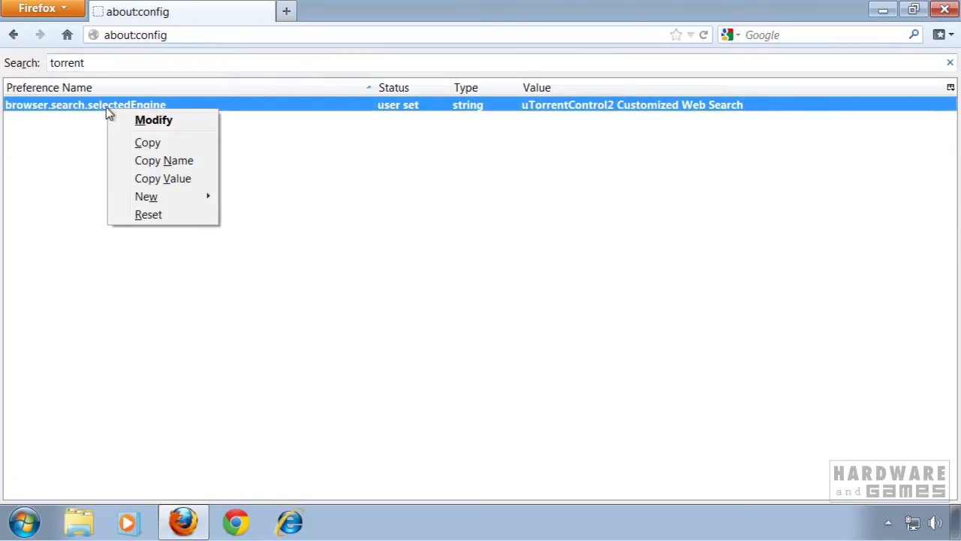
{"action": "left_click", "coordinate": [179, 217]}
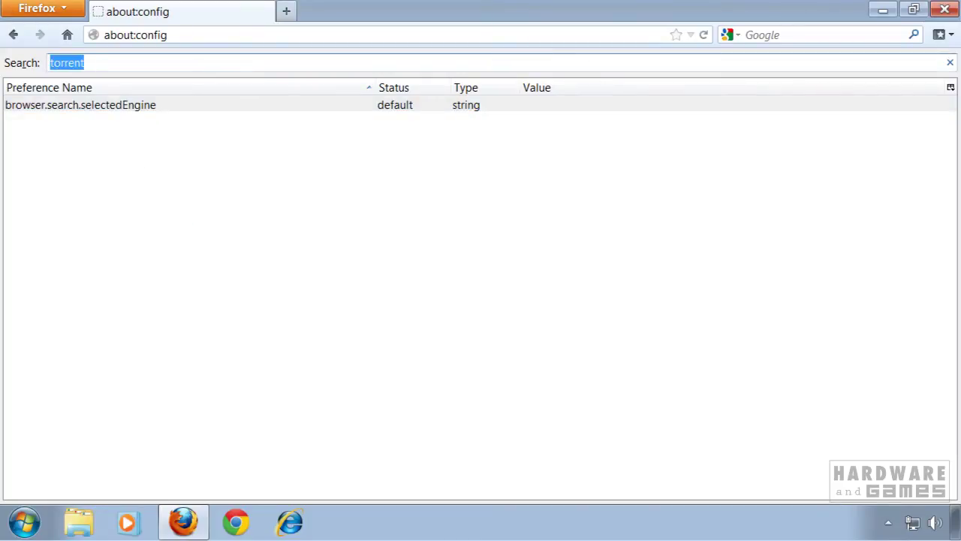
{"action": "type", "text": "search"}
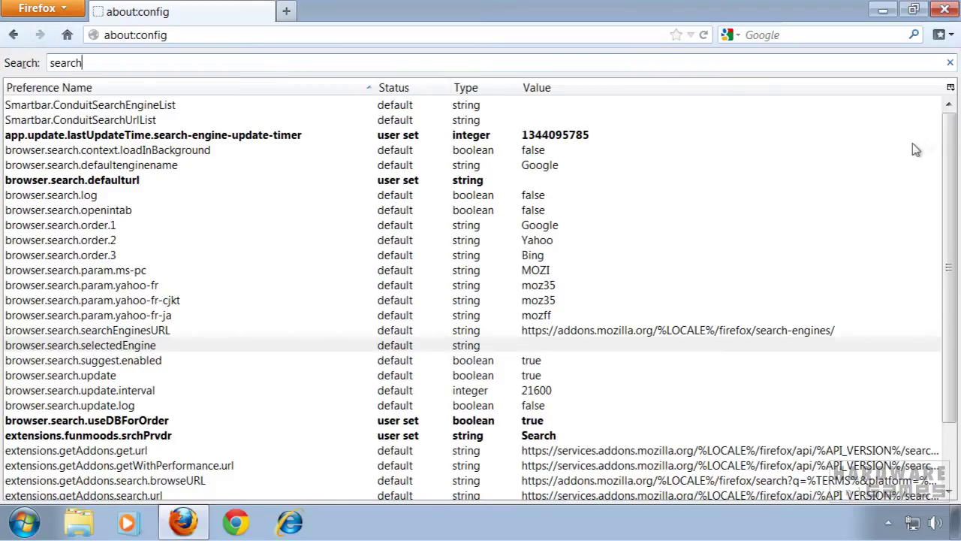
Step: Reset the incredibar search URL and extensions.funmoods.srchPrvdr preferences, then go to the start page
{"action": "left_click", "coordinate": [956, 144]}
{"action": "left_click_drag", "start_coordinate": [956, 144], "coordinate": [957, 199]}
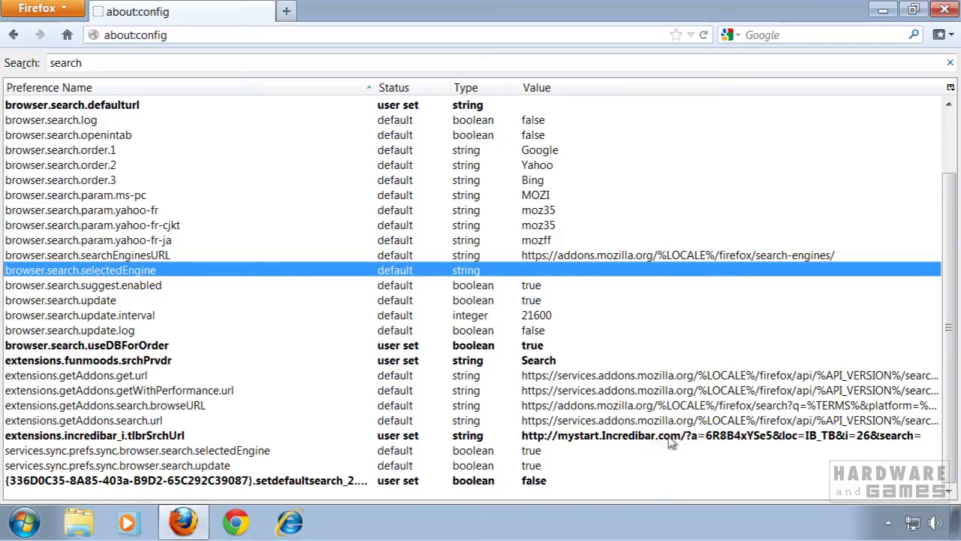
{"action": "right_click", "coordinate": [125, 435]}
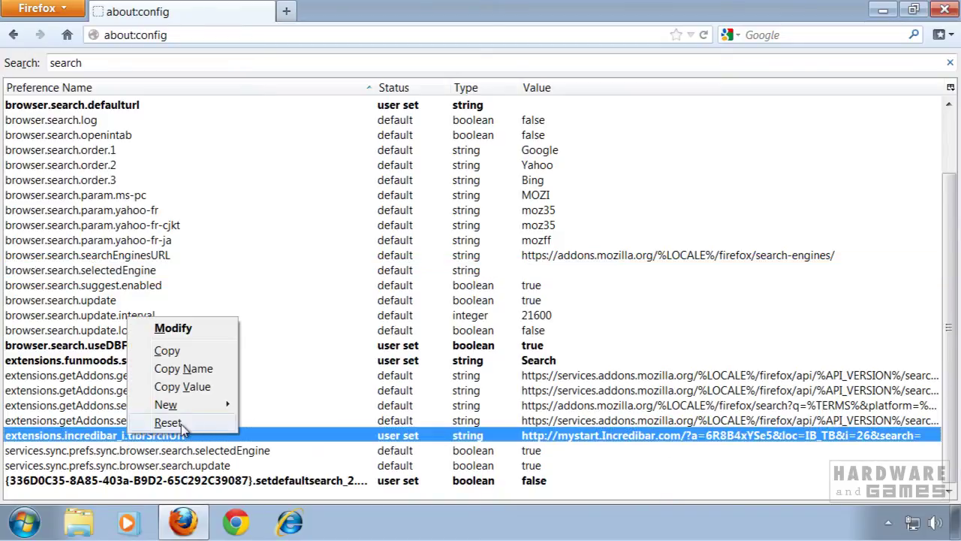
{"action": "left_click", "coordinate": [169, 423]}
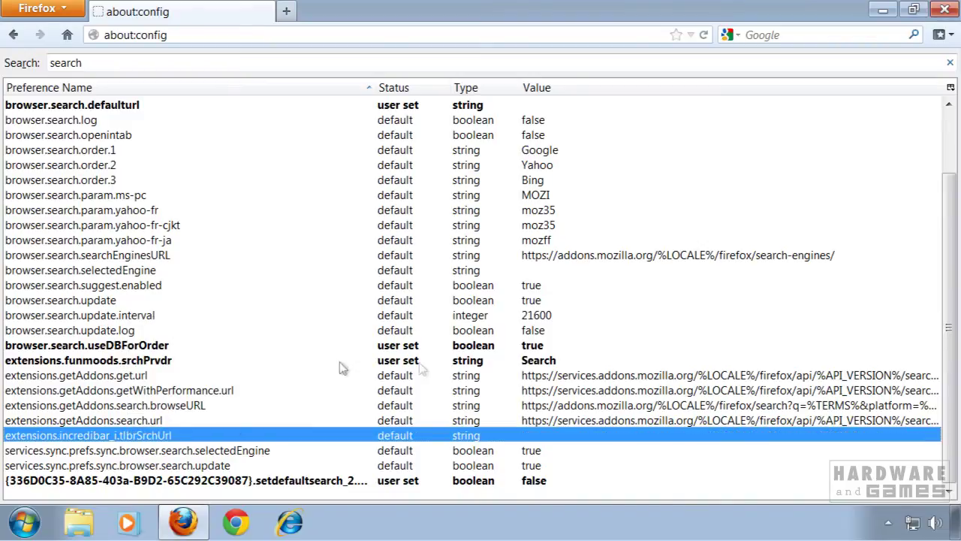
{"action": "right_click", "coordinate": [133, 364]}
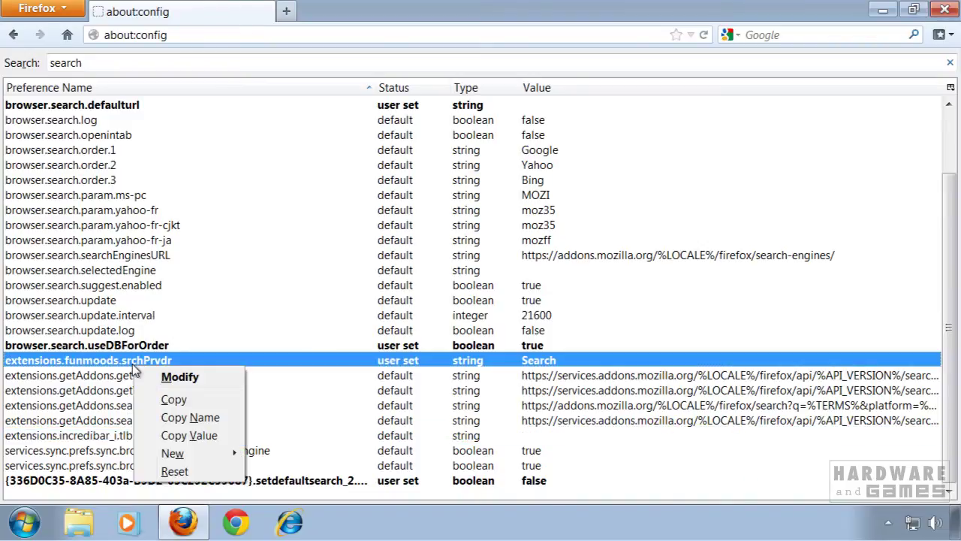
{"action": "left_click", "coordinate": [201, 469]}
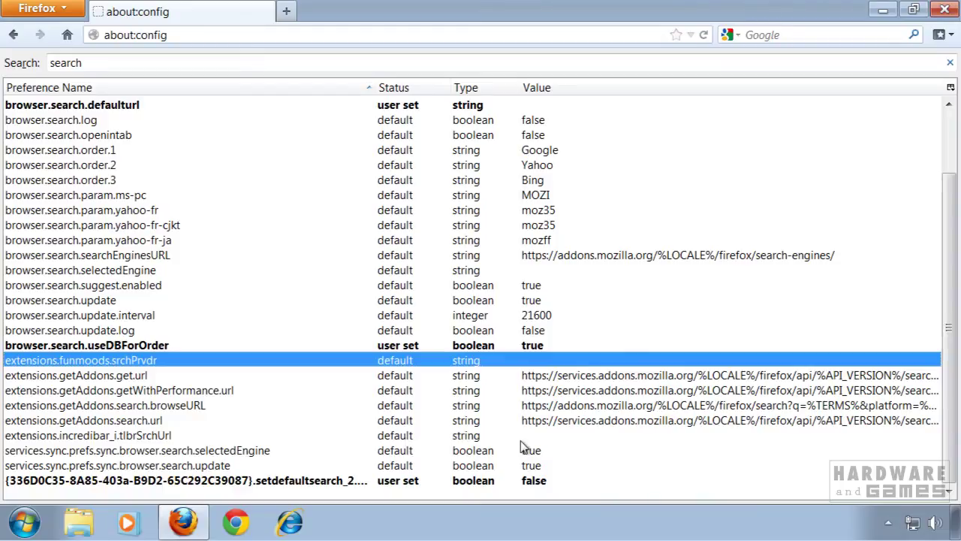
{"action": "left_click_drag", "start_coordinate": [945, 434], "coordinate": [955, 213]}
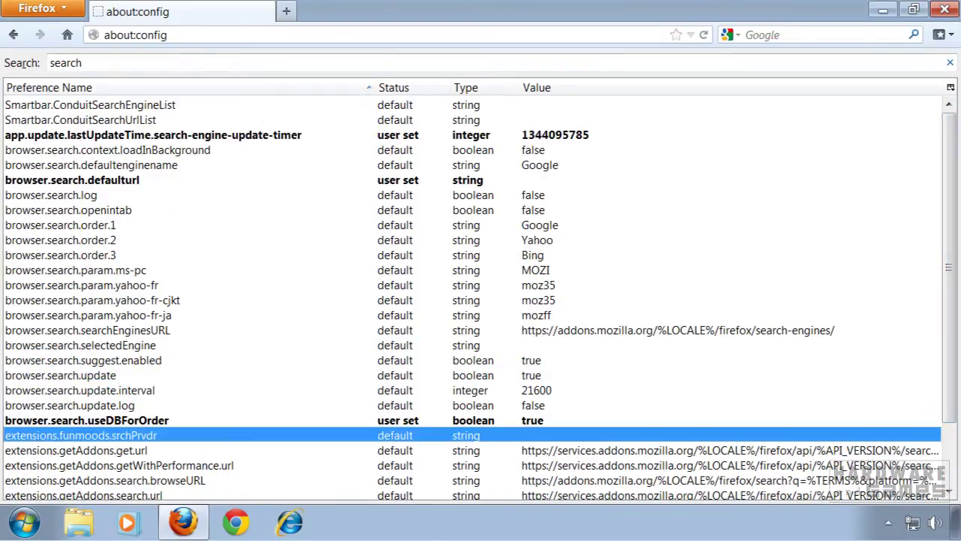
{"action": "left_click", "coordinate": [67, 35]}
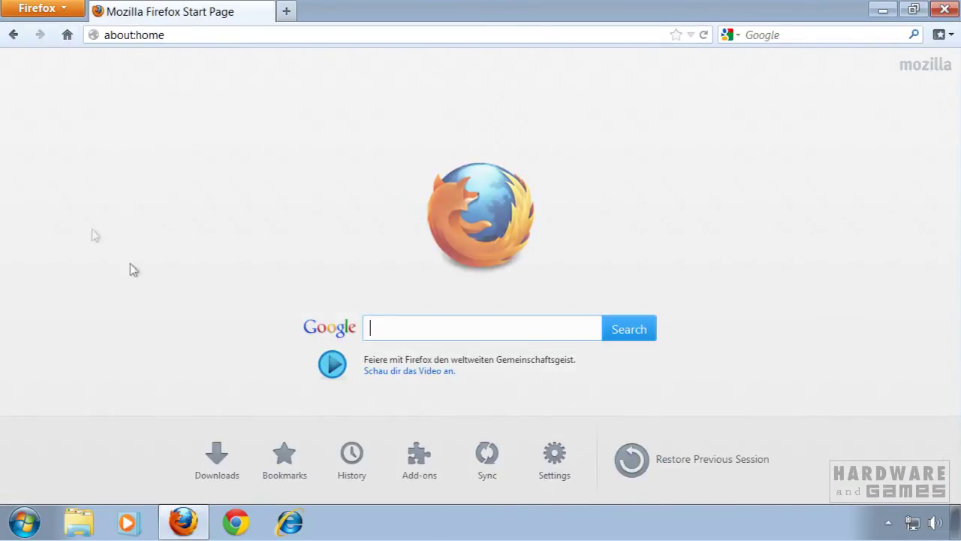
Step: Search 'hardware' from the address bar to confirm Google results, then close Firefox
{"action": "left_click", "coordinate": [193, 36]}
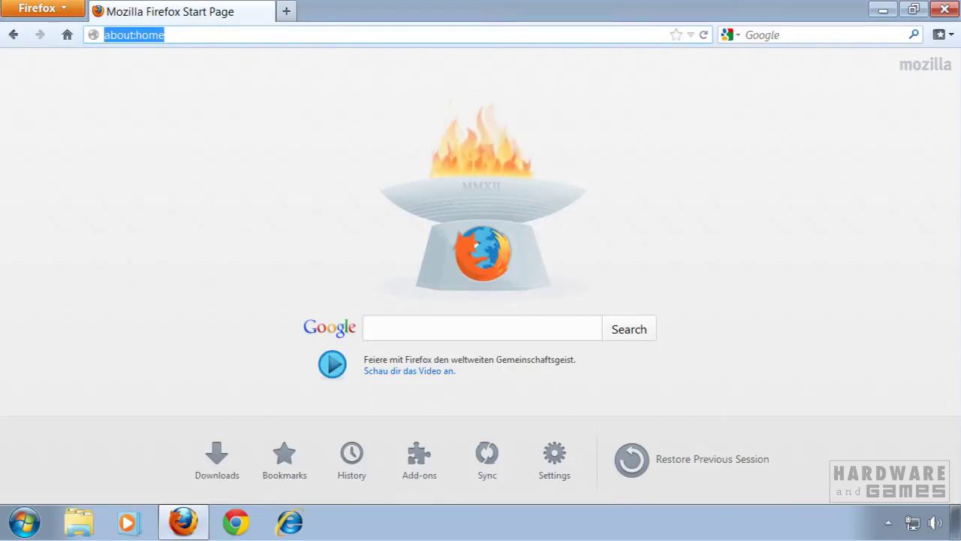
{"action": "type", "text": "hardwe"}
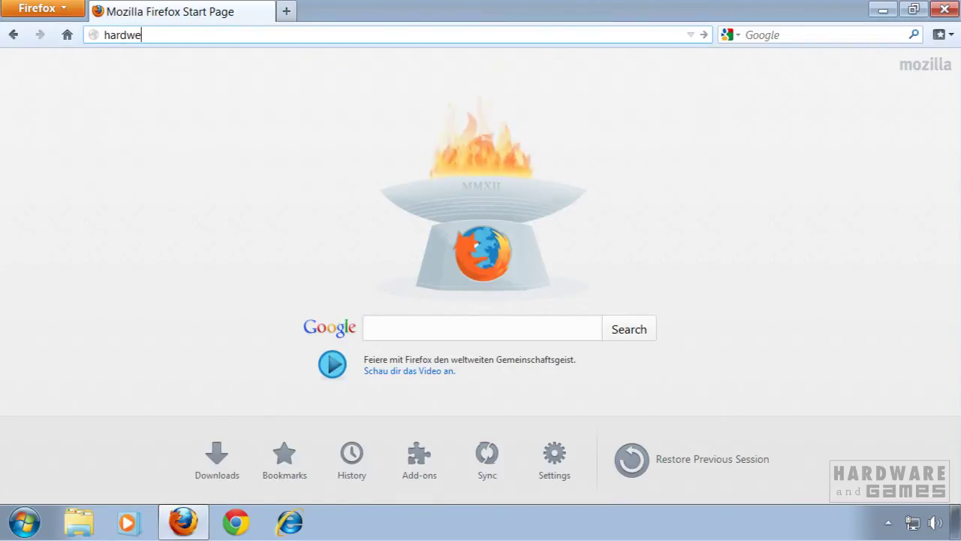
{"action": "key", "text": "BackSpace"}
{"action": "type", "text": "are"}
{"action": "key", "text": "Return"}
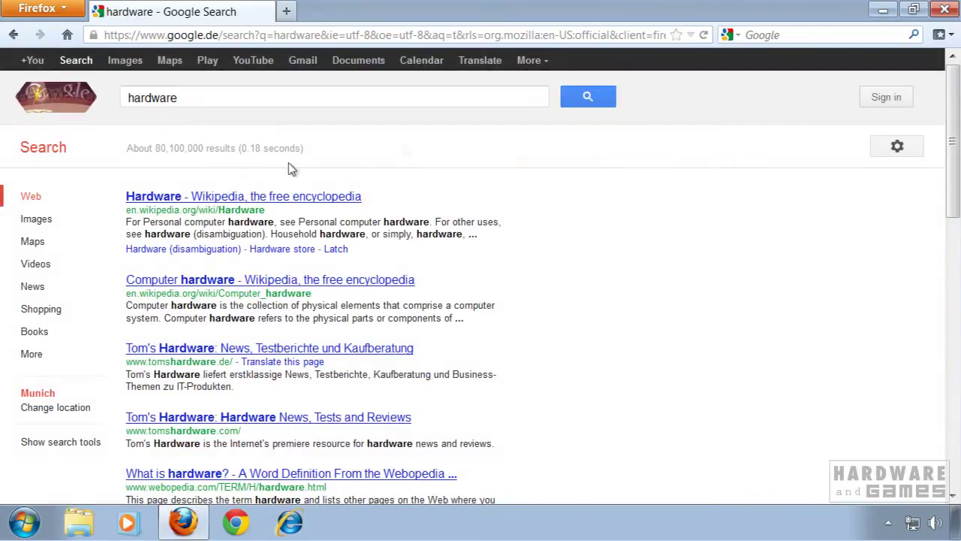
{"action": "left_click", "coordinate": [944, 11]}
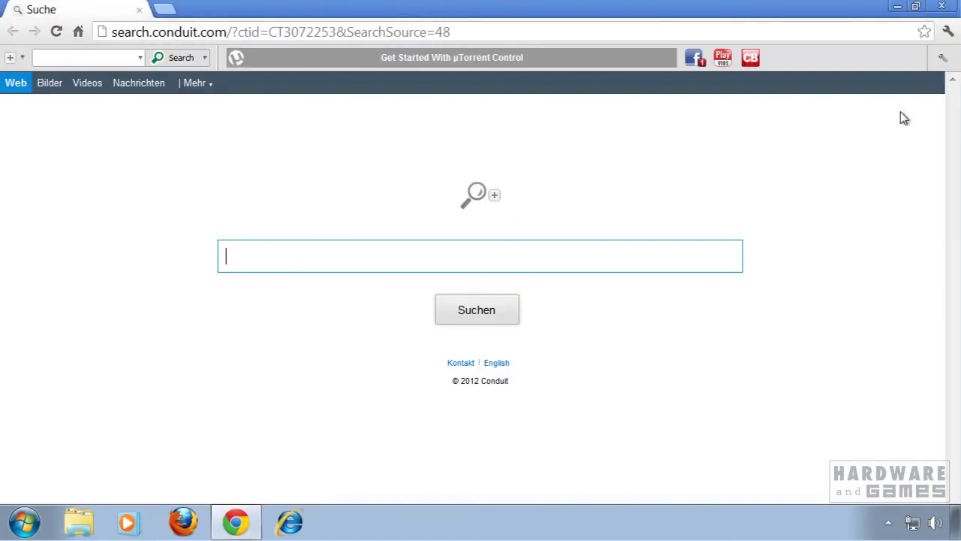
Step: Remove the Conduit 'Suche' startup page in Chrome settings so startup opens the New Tab page
{"action": "left_click", "coordinate": [948, 32]}
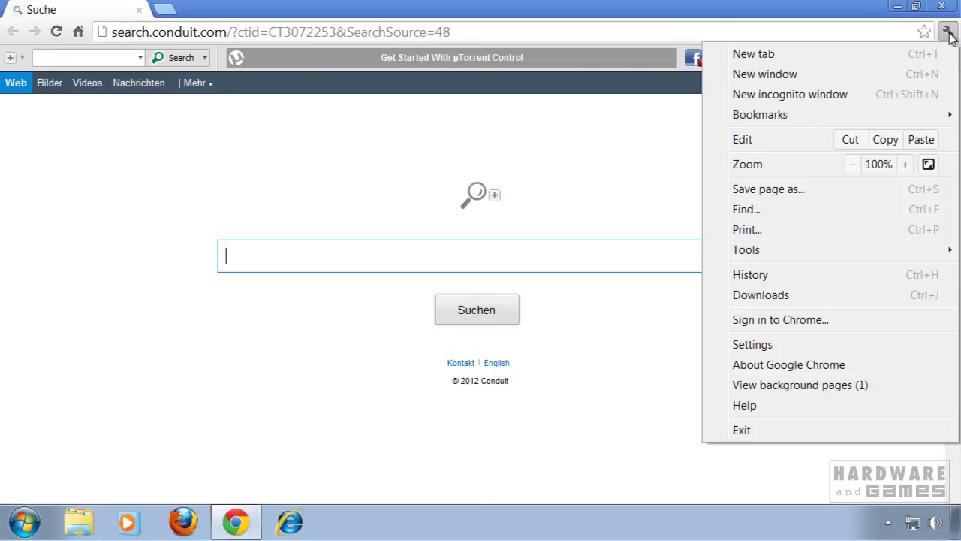
{"action": "left_click", "coordinate": [947, 32]}
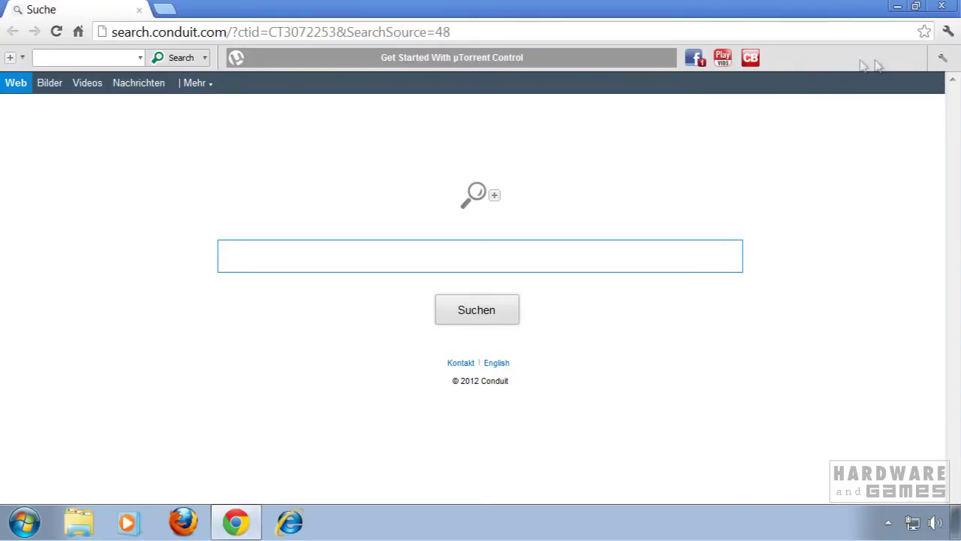
{"action": "left_click", "coordinate": [946, 33]}
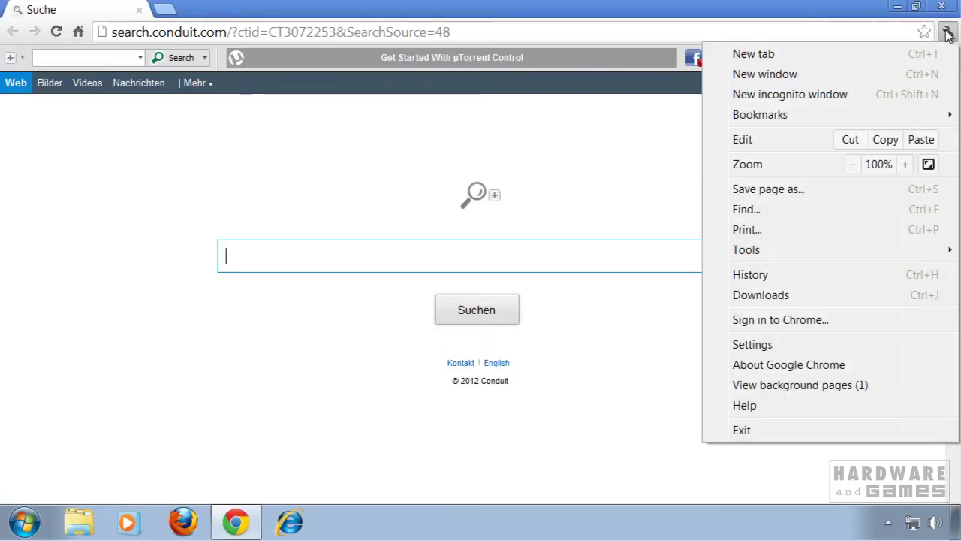
{"action": "left_click", "coordinate": [775, 343]}
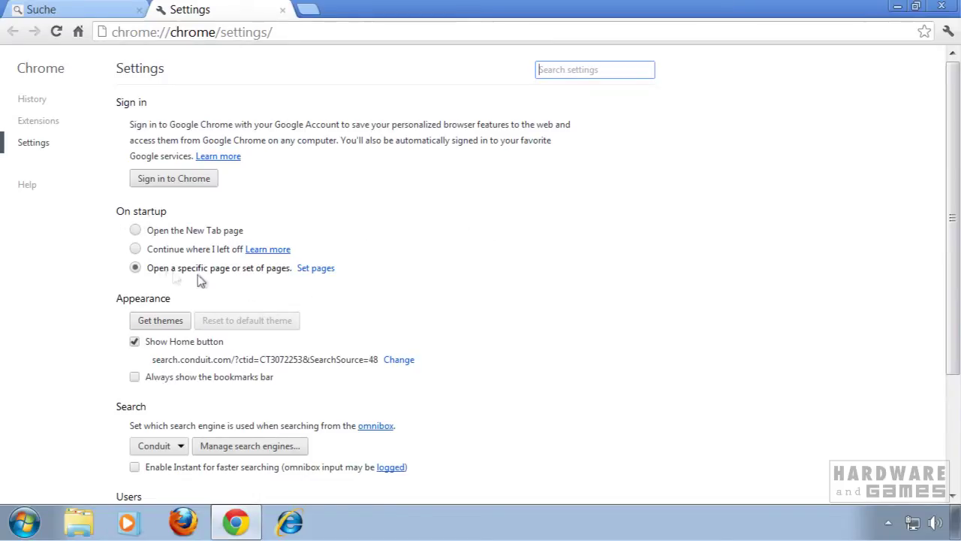
{"action": "left_click", "coordinate": [317, 268]}
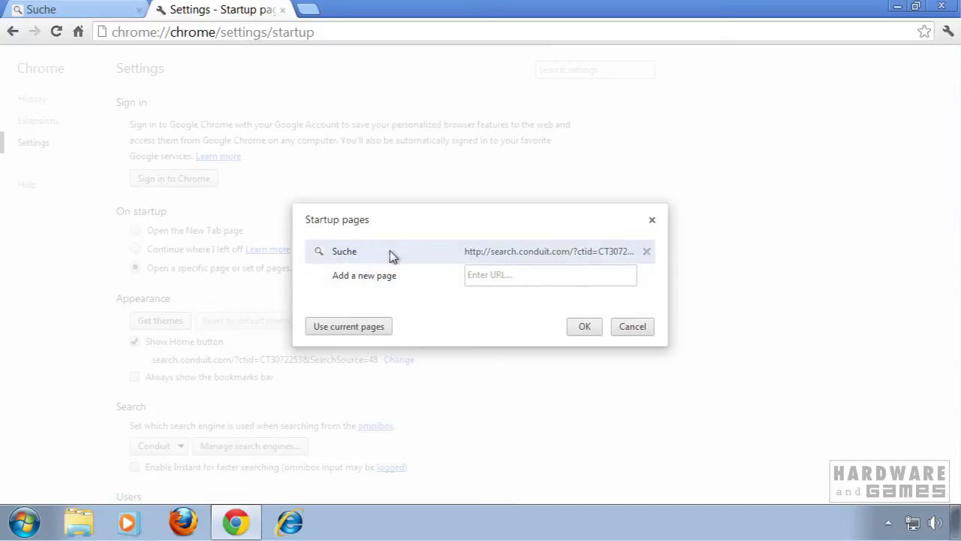
{"action": "left_click", "coordinate": [648, 252]}
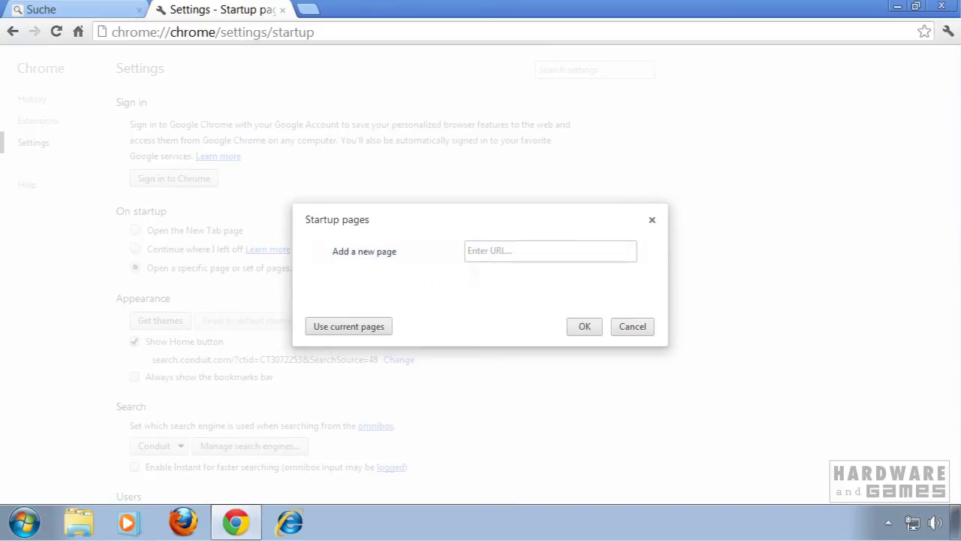
{"action": "left_click", "coordinate": [585, 328]}
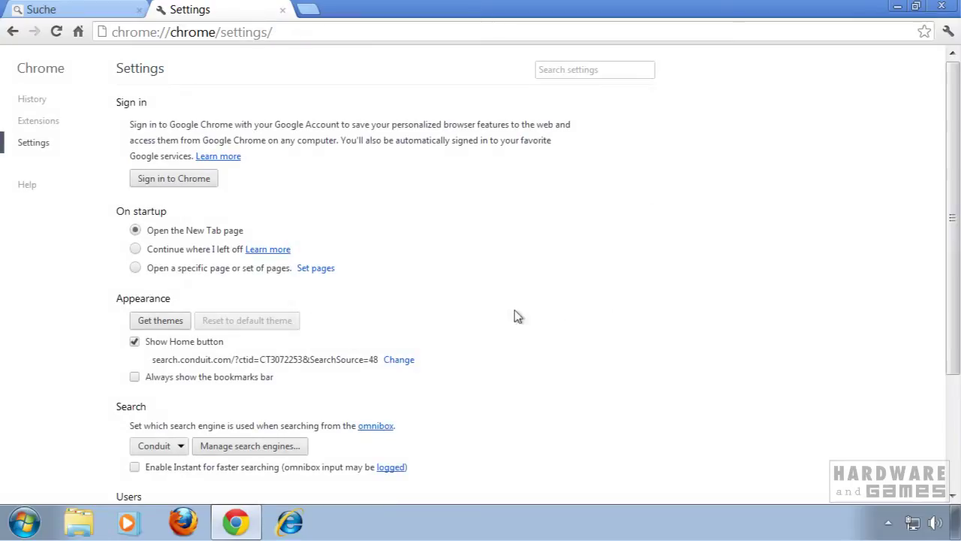
{"action": "middle_click", "coordinate": [529, 248]}
{"action": "left_click", "coordinate": [432, 273]}
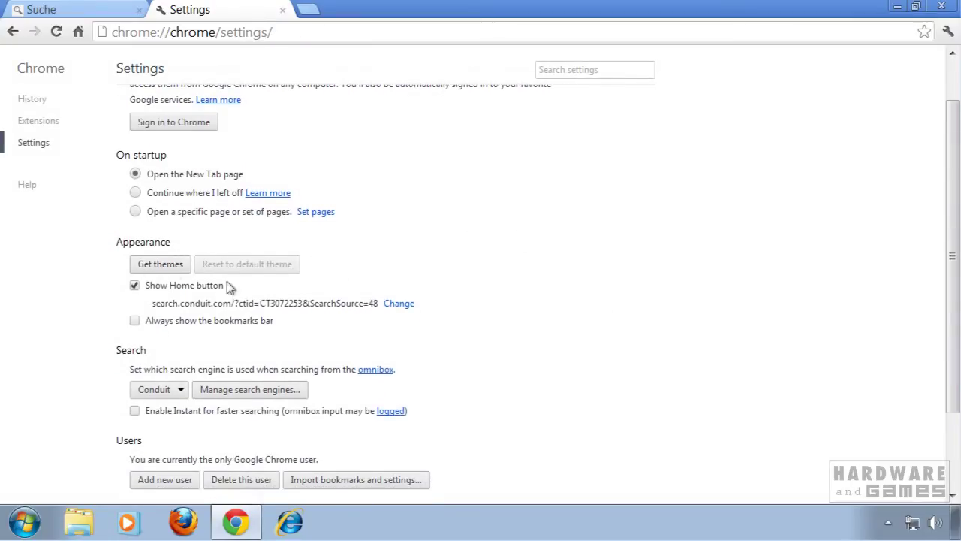
Step: Clear the Conduit home page address and set Chrome's home page to the New Tab page
{"action": "left_click", "coordinate": [406, 305]}
{"action": "triple_click", "coordinate": [475, 279]}
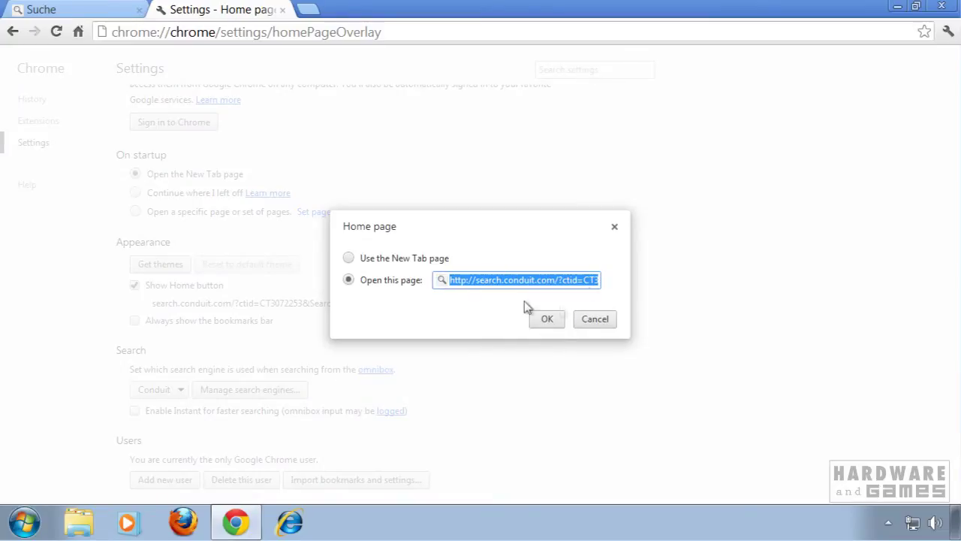
{"action": "key", "text": "BackSpace"}
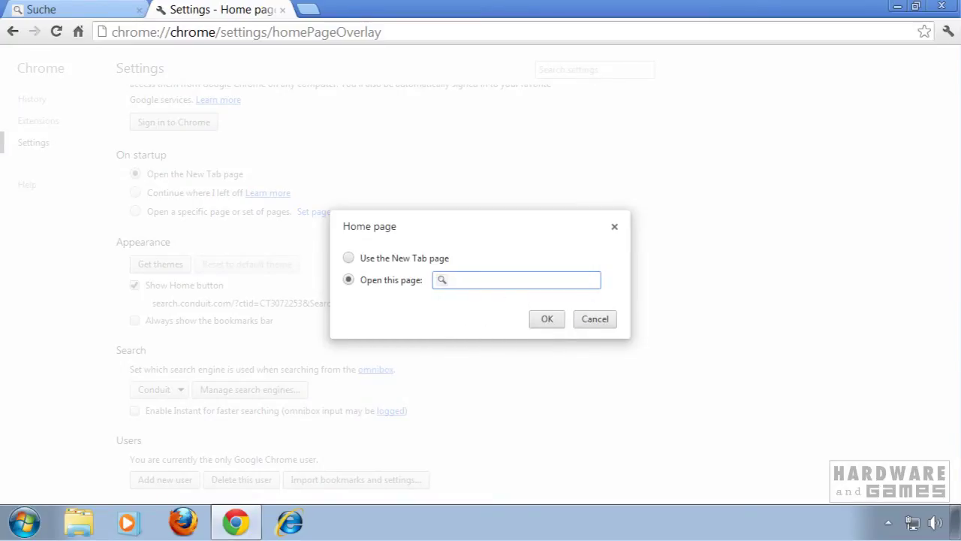
{"action": "left_click", "coordinate": [348, 258]}
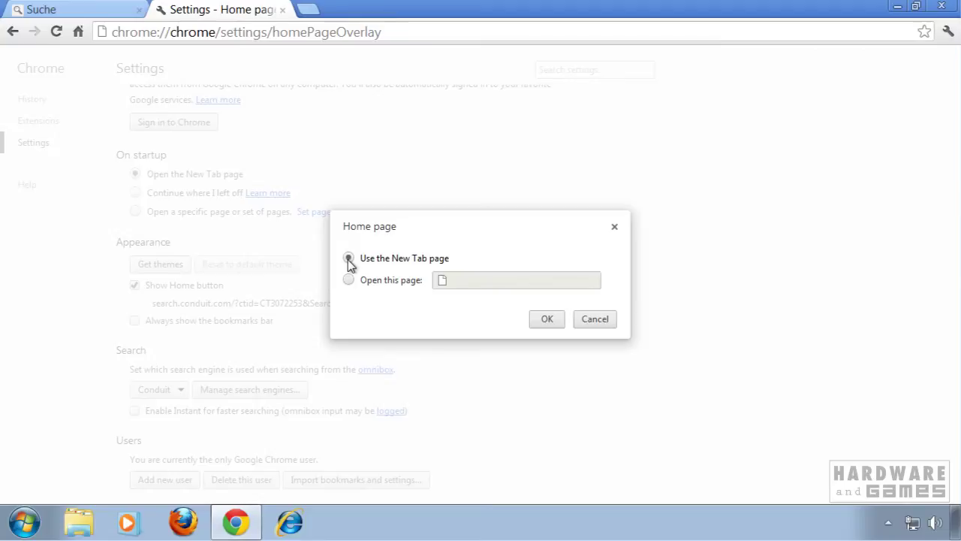
{"action": "left_click", "coordinate": [548, 319]}
Step: Make Google the default search engine and delete Conduit from the search engine list
{"action": "scroll", "coordinate": [545, 248], "scroll_direction": "down", "scroll_amount": 2}
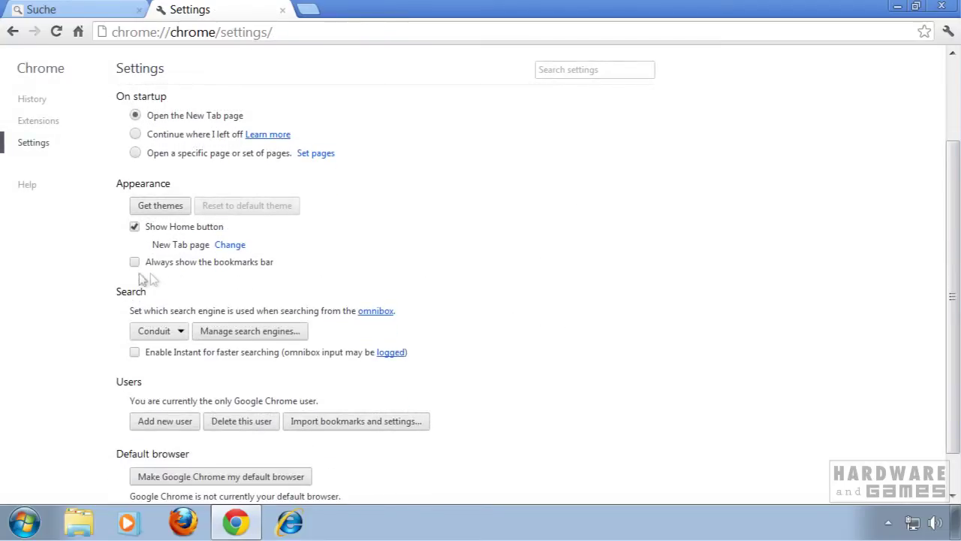
{"action": "left_click", "coordinate": [263, 333]}
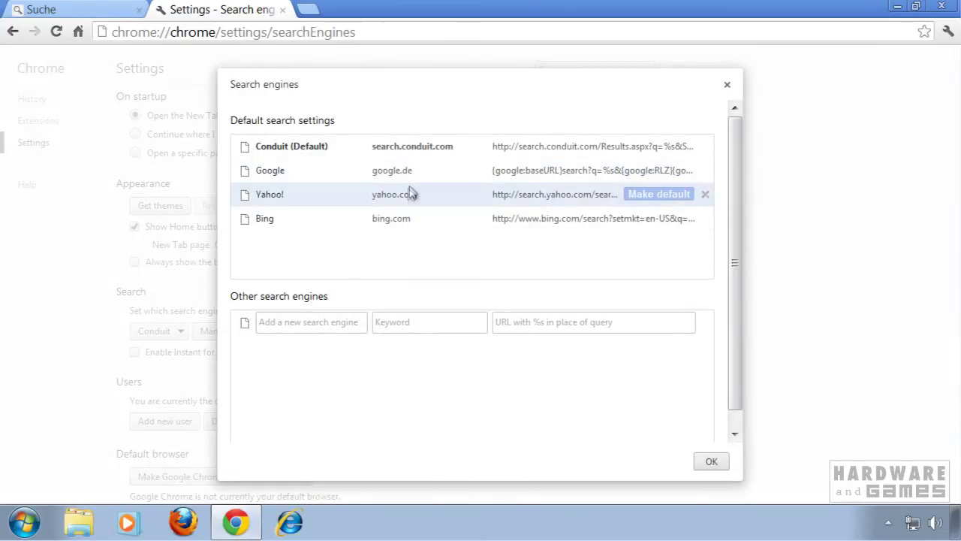
{"action": "mouse_move", "coordinate": [466, 171]}
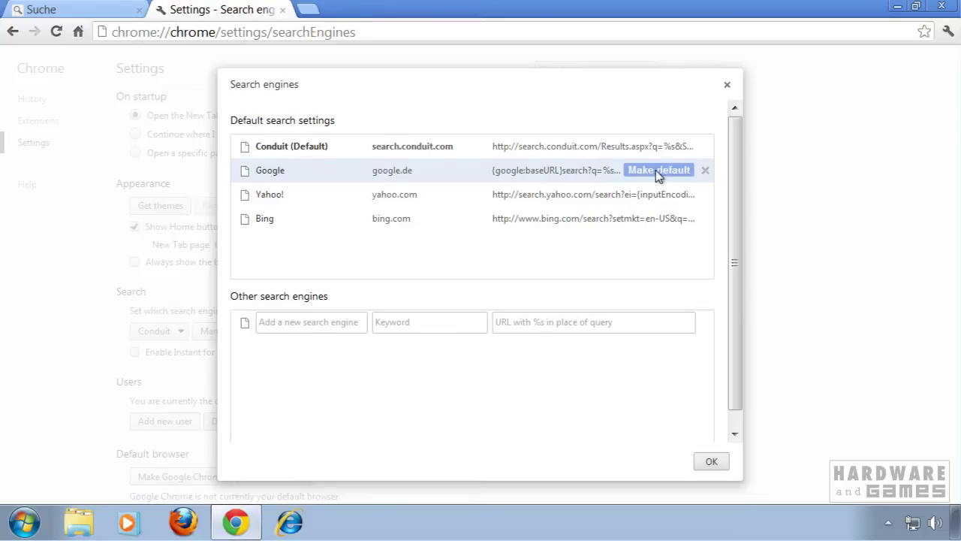
{"action": "left_click", "coordinate": [656, 169]}
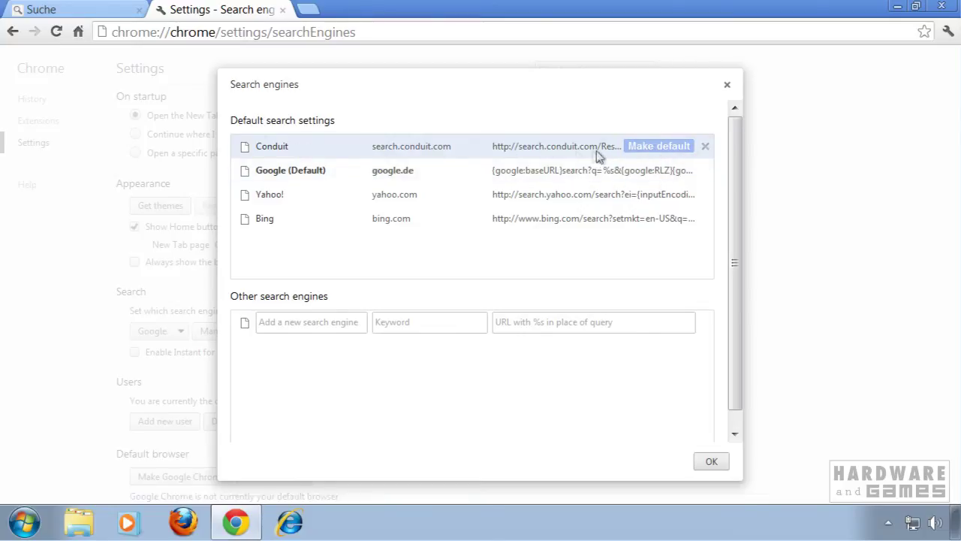
{"action": "left_click", "coordinate": [705, 146]}
{"action": "left_click", "coordinate": [715, 462]}
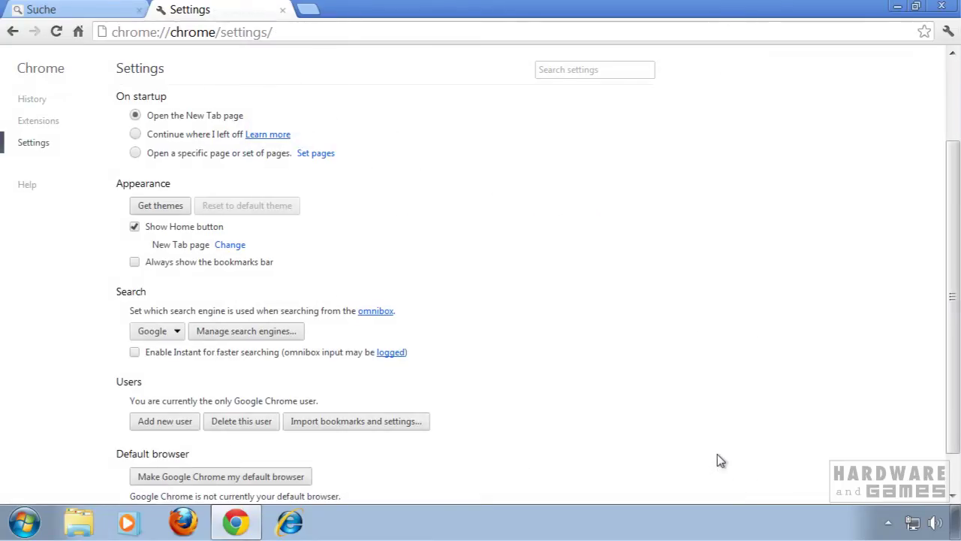
{"action": "left_click", "coordinate": [52, 130]}
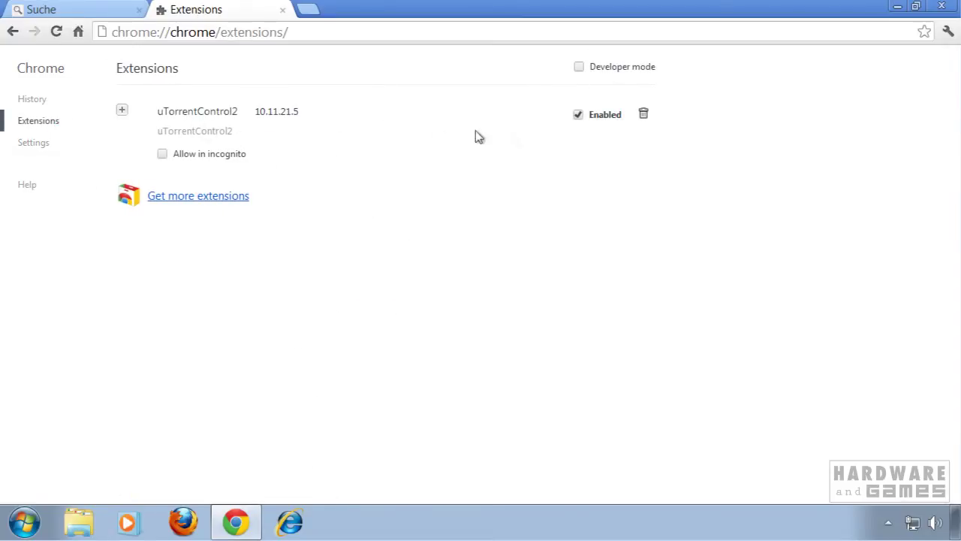
Step: Remove the uTorrentControl2 extension, confirm the home page opens a New Tab, and close Chrome
{"action": "left_click", "coordinate": [645, 117]}
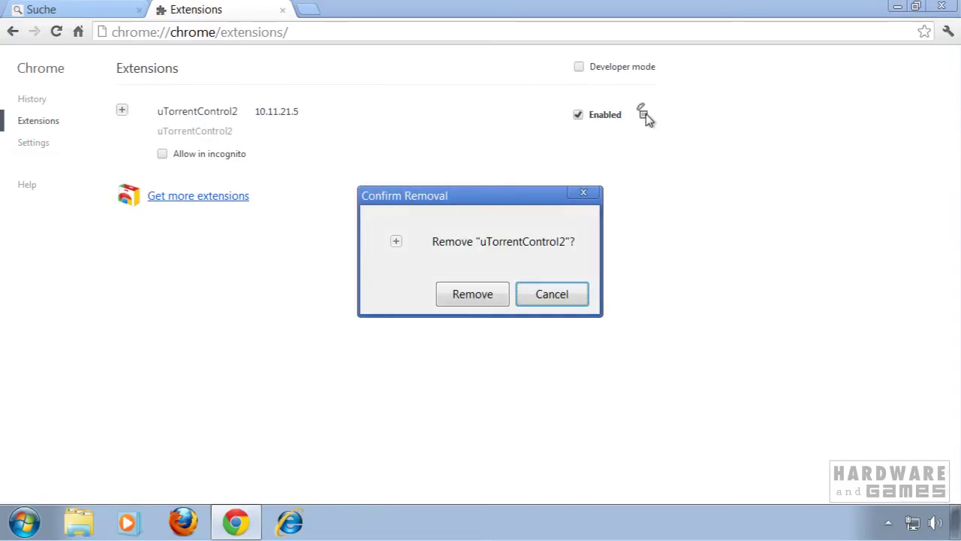
{"action": "left_click", "coordinate": [472, 293]}
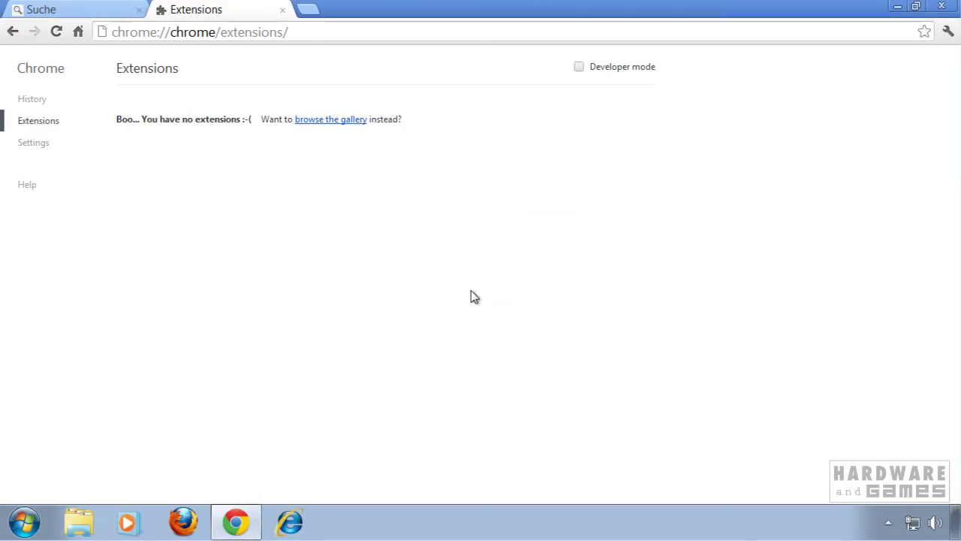
{"action": "left_click", "coordinate": [279, 10]}
{"action": "left_click", "coordinate": [78, 32]}
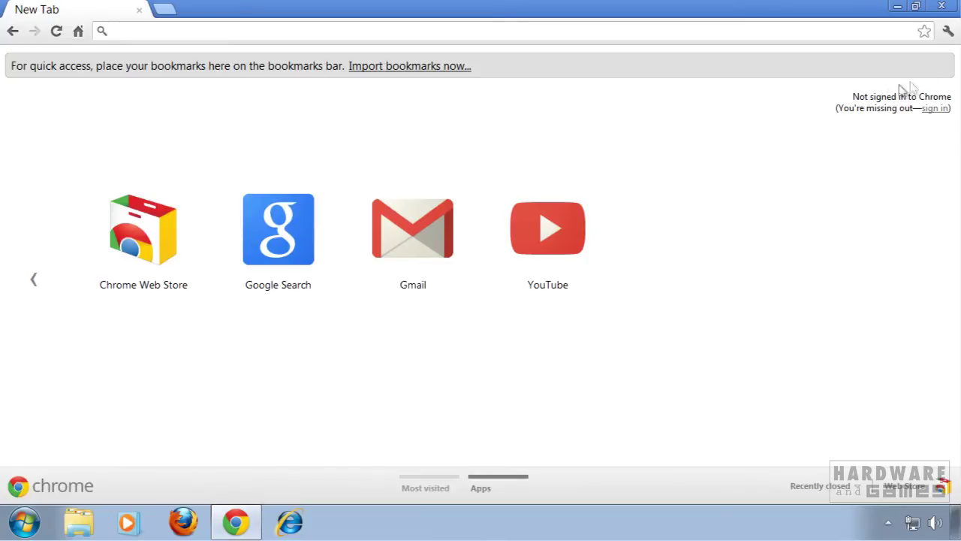
{"action": "left_click", "coordinate": [943, 7]}
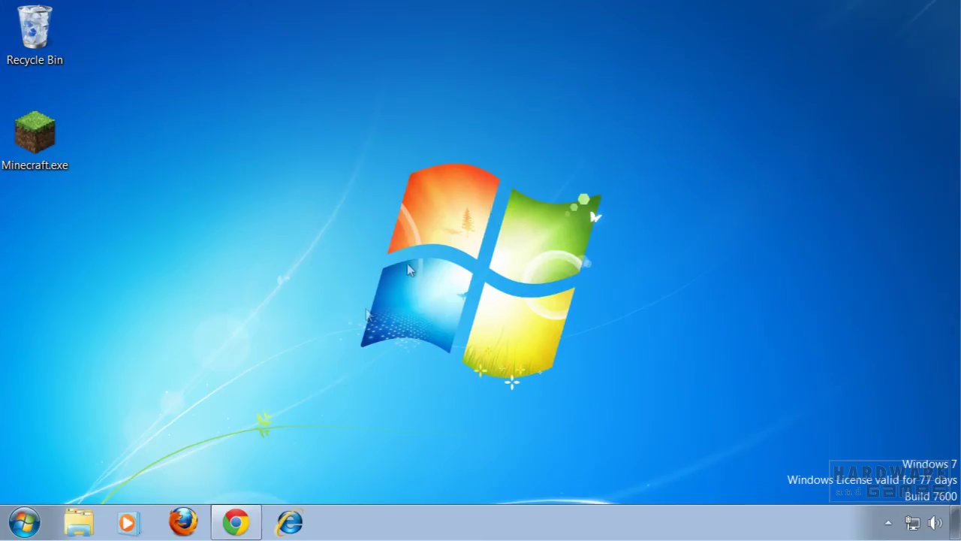
Step: Launch Internet Explorer and accept the uTorrentControl2 Customized default-search-provider prompt
{"action": "left_click", "coordinate": [292, 526]}
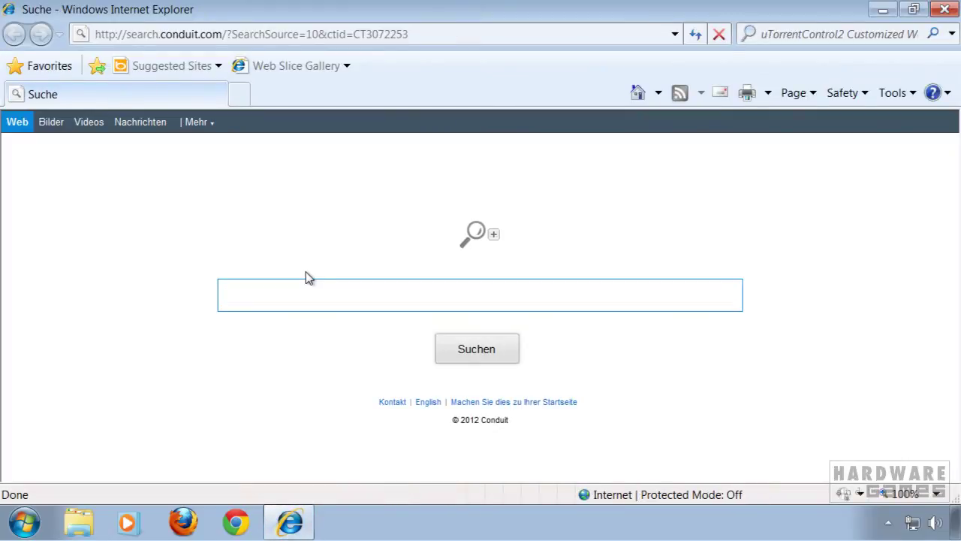
{"action": "left_click", "coordinate": [907, 100]}
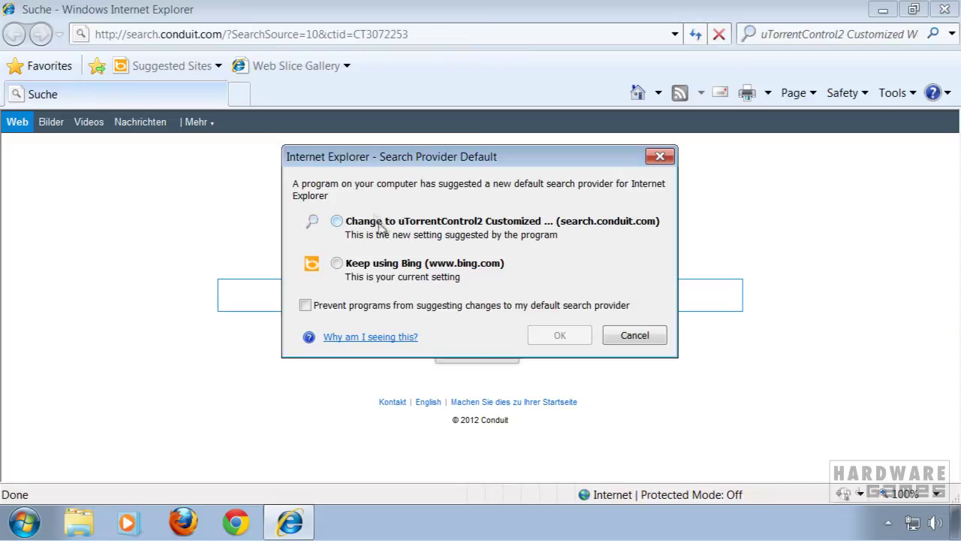
{"action": "left_click", "coordinate": [336, 222]}
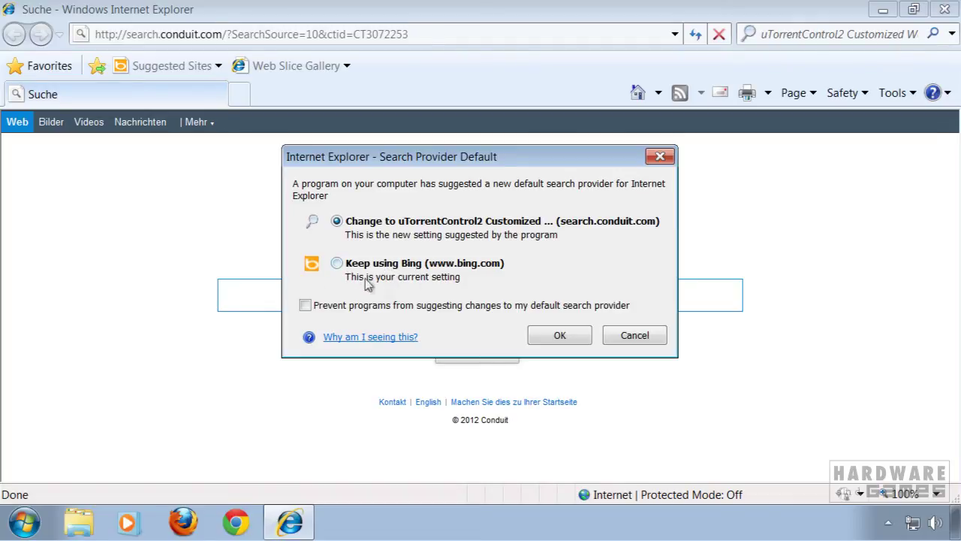
{"action": "left_click", "coordinate": [575, 344]}
{"action": "left_click", "coordinate": [901, 94]}
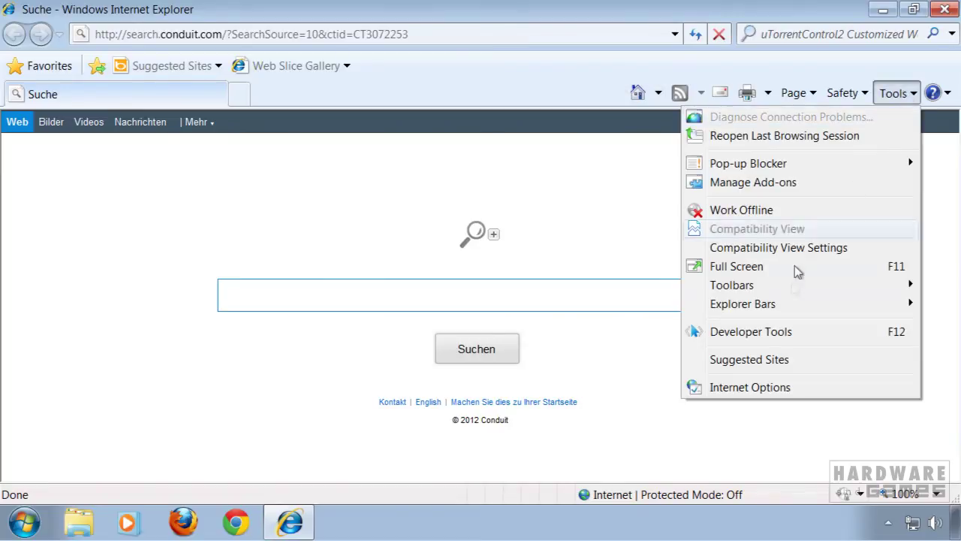
Step: Restore the default home page, reset all Internet Explorer settings including personal settings, and close it
{"action": "left_click", "coordinate": [801, 387]}
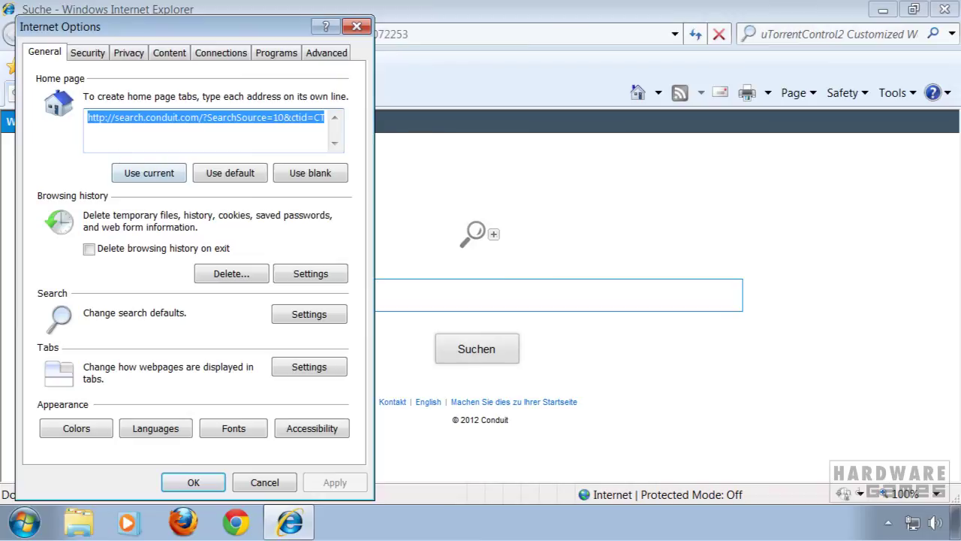
{"action": "left_click", "coordinate": [234, 180]}
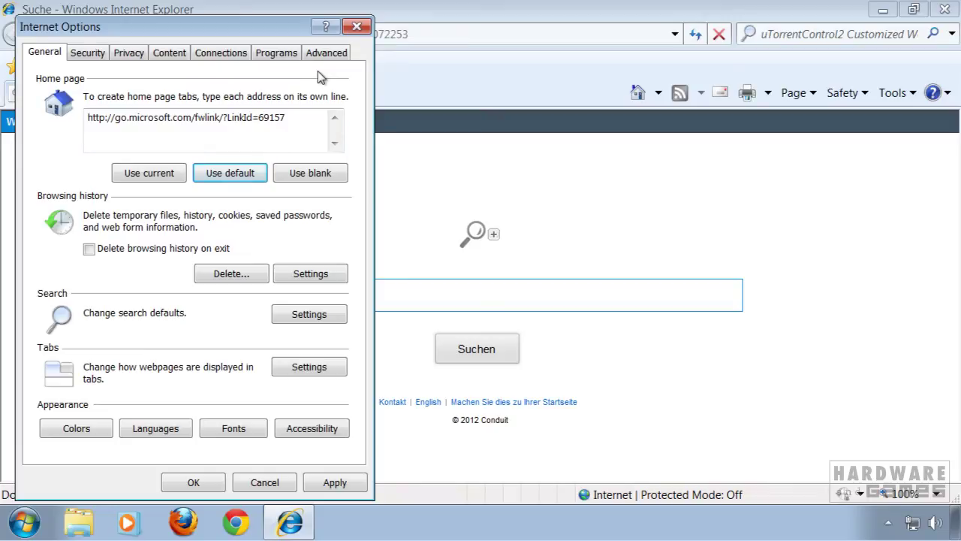
{"action": "left_click", "coordinate": [333, 57]}
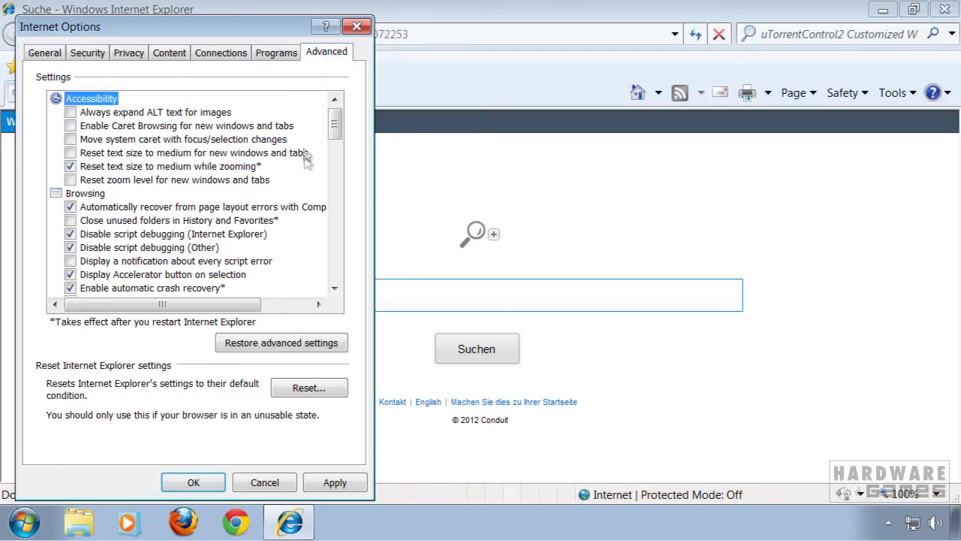
{"action": "left_click", "coordinate": [328, 390]}
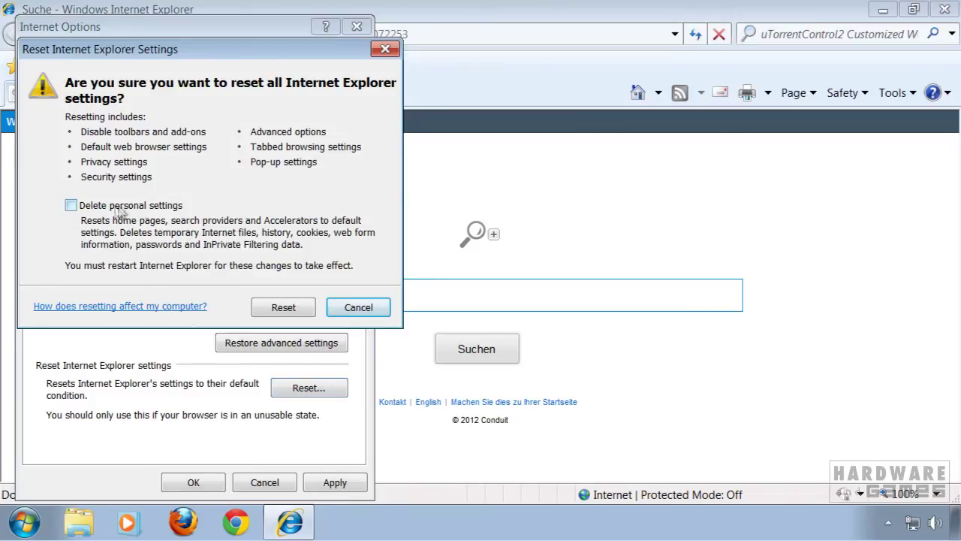
{"action": "left_click", "coordinate": [283, 307]}
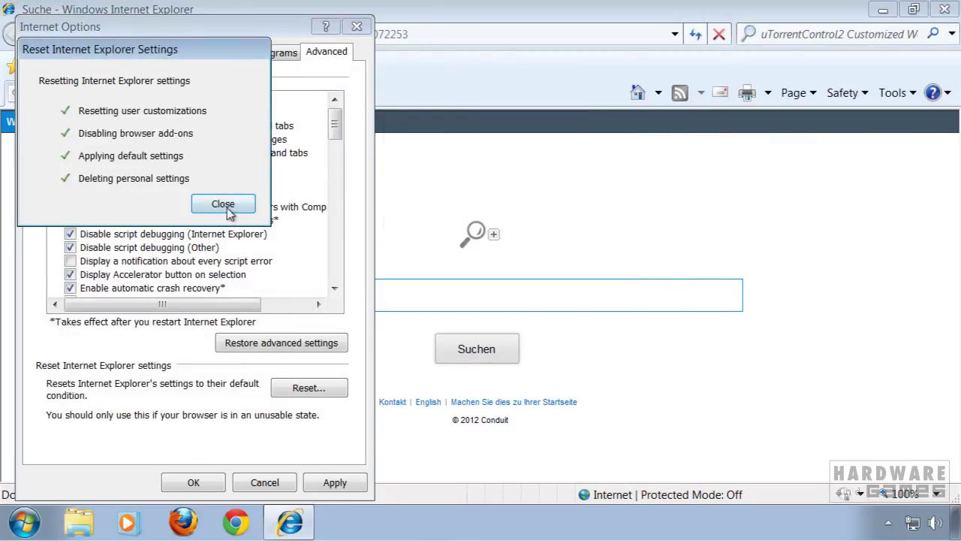
{"action": "left_click", "coordinate": [234, 204]}
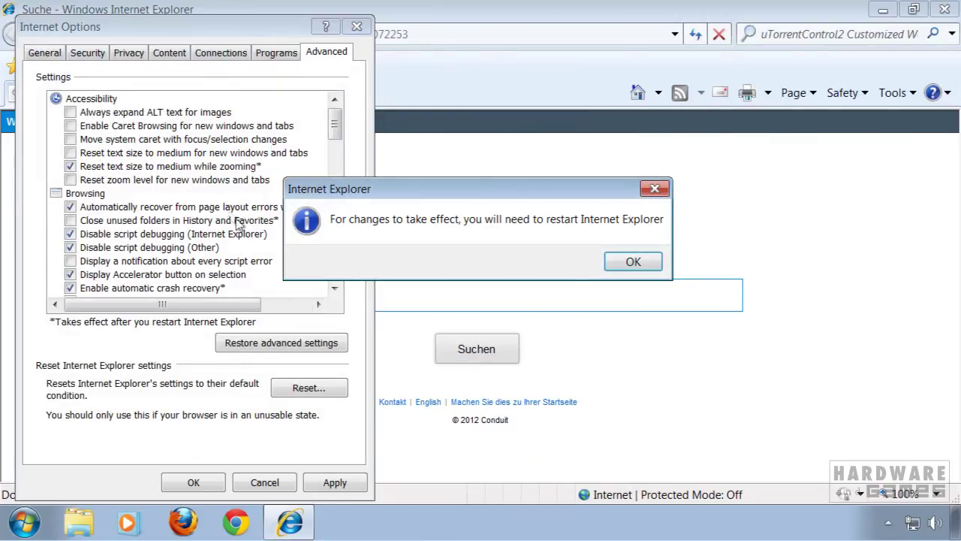
{"action": "left_click", "coordinate": [610, 263]}
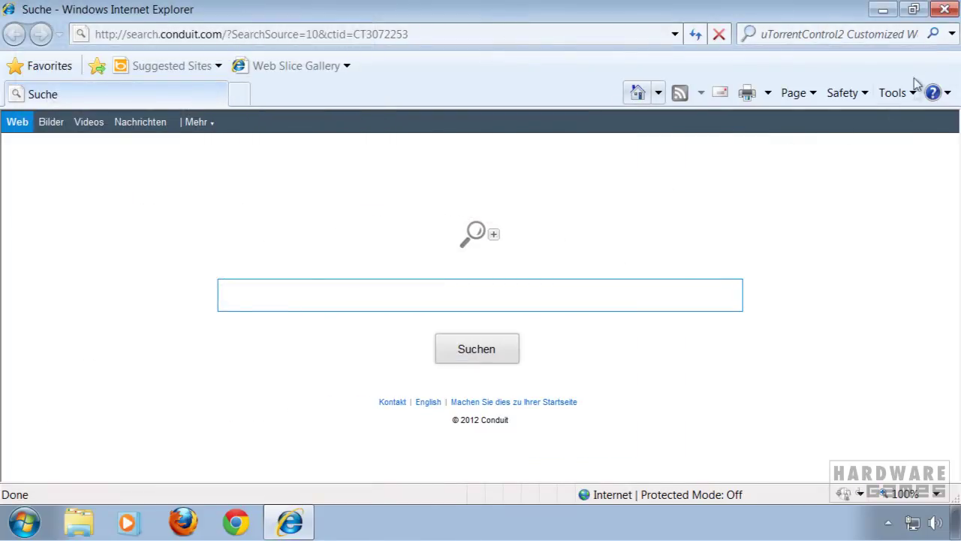
{"action": "left_click", "coordinate": [945, 9]}
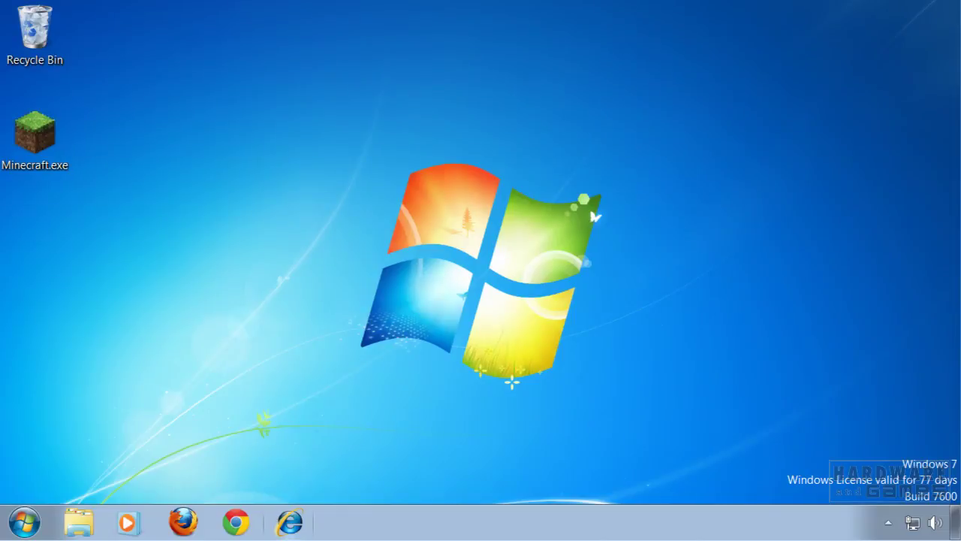
Step: Reopen Internet Explorer, verify Funmoods add-ons are disabled and Bing is the only search provider, then close it
{"action": "left_click", "coordinate": [290, 522]}
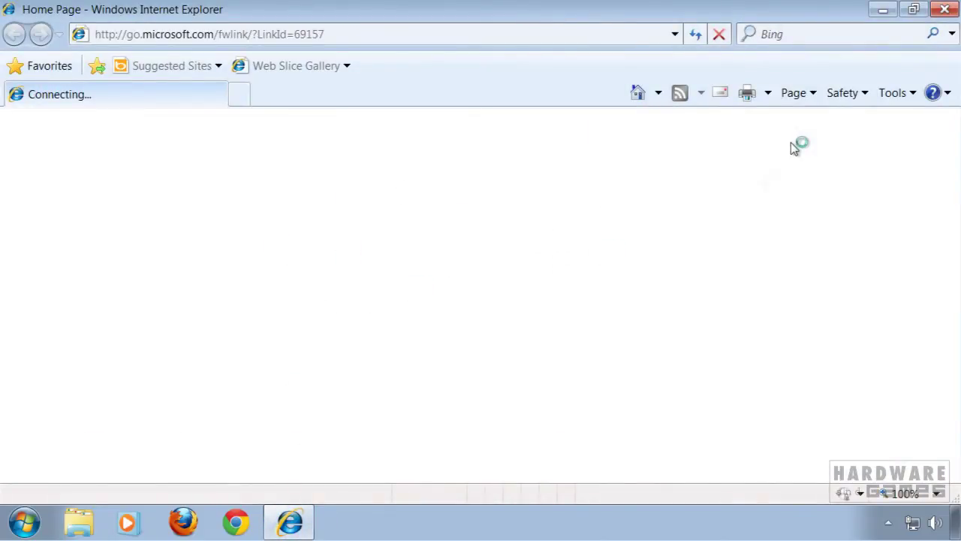
{"action": "left_click", "coordinate": [905, 100]}
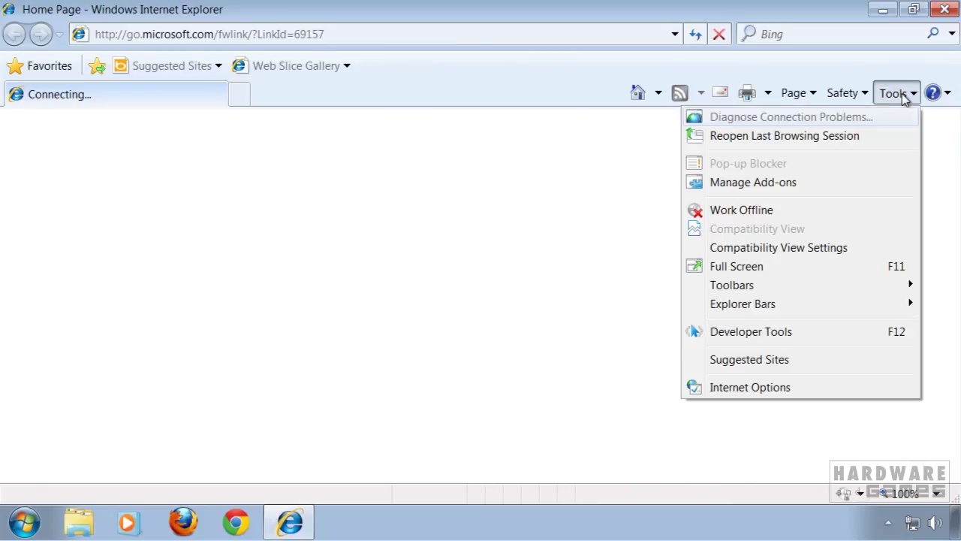
{"action": "left_click", "coordinate": [806, 184]}
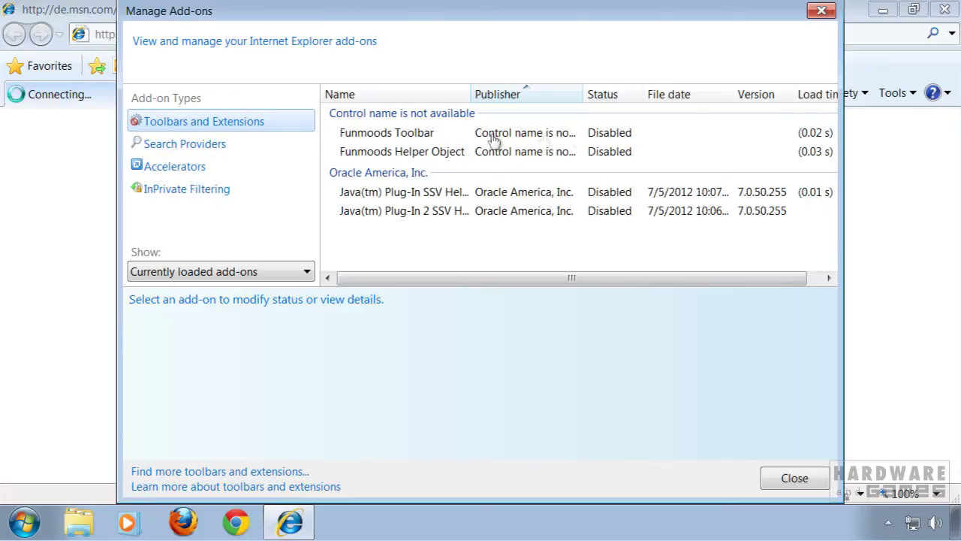
{"action": "left_click", "coordinate": [390, 135]}
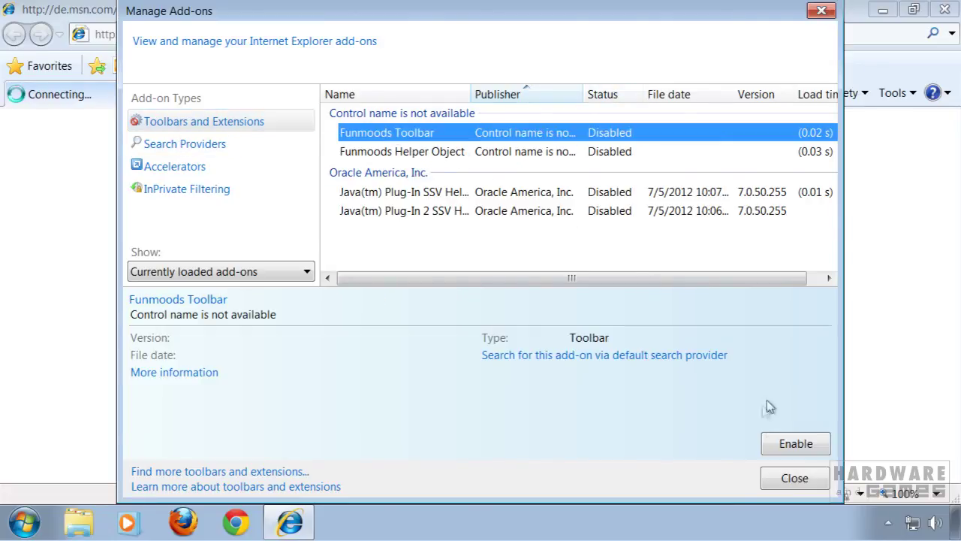
{"action": "left_click", "coordinate": [191, 143]}
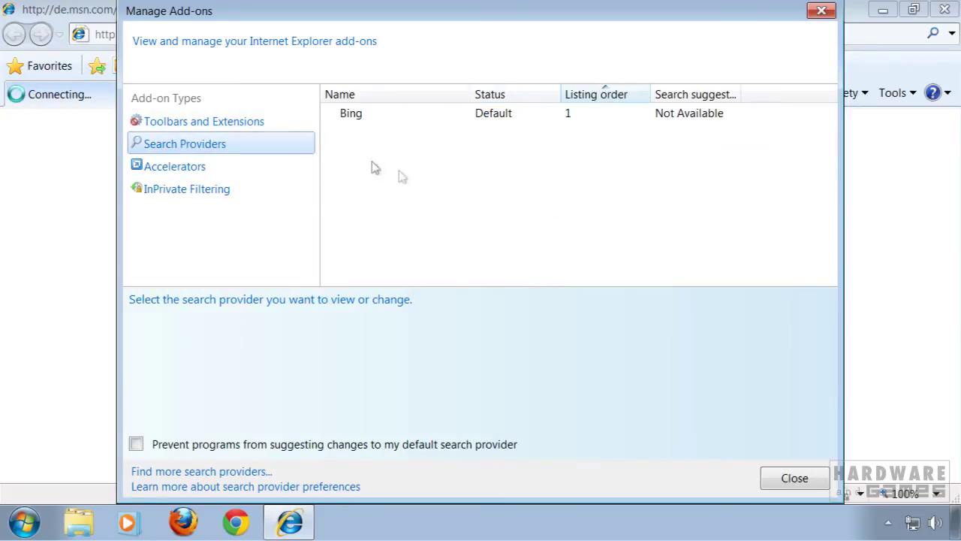
{"action": "left_click", "coordinate": [794, 478]}
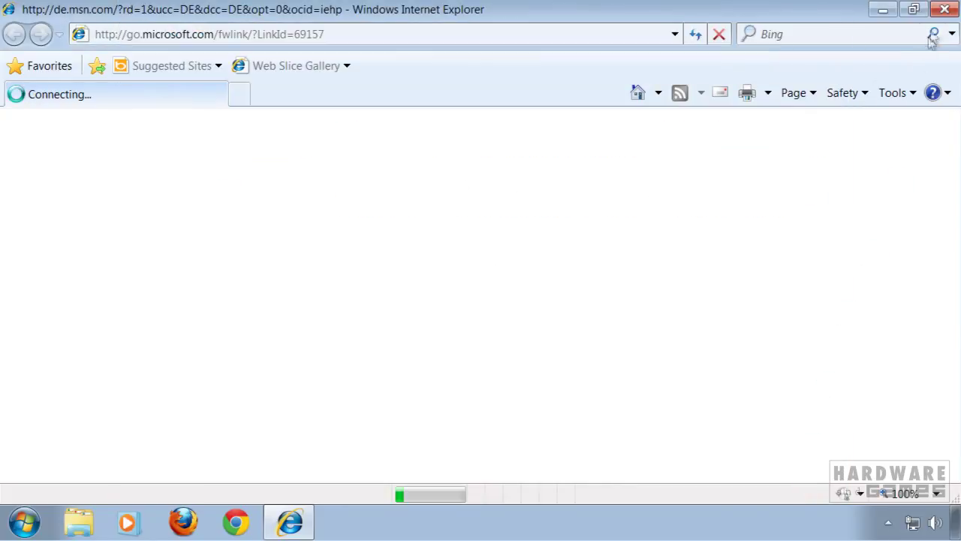
{"action": "left_click", "coordinate": [945, 9]}
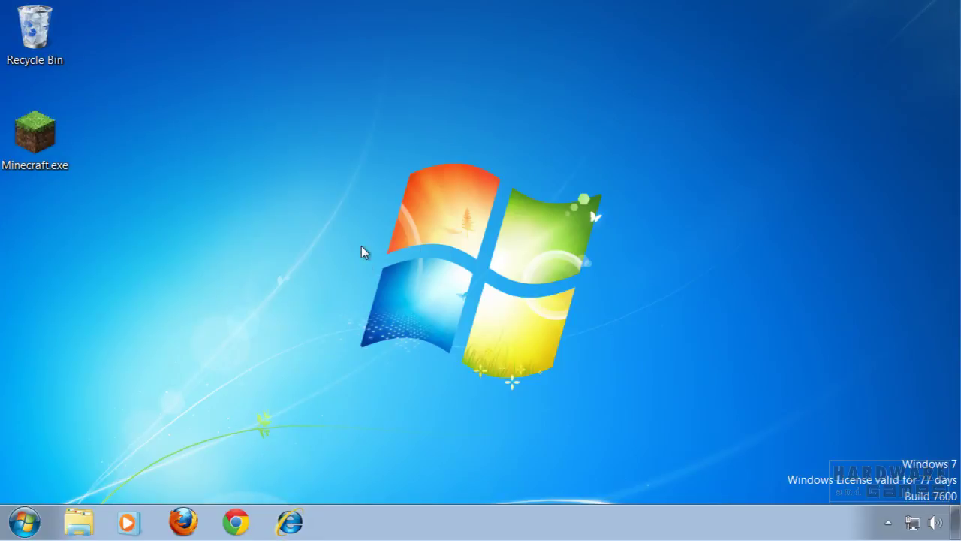